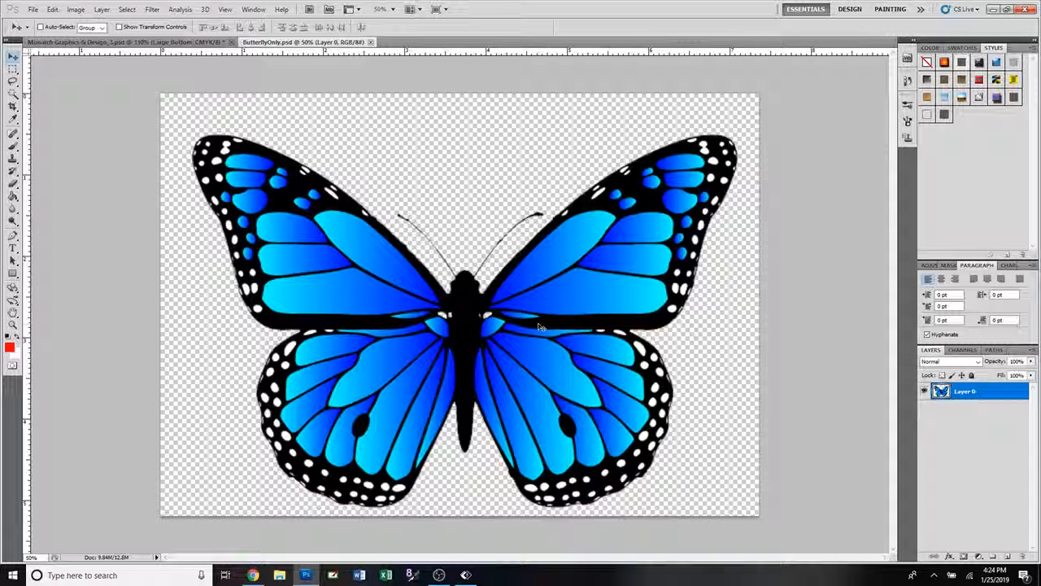
- Fill the gradient cells of the butterfly's upper left wing with the red foreground colour using the Paint Bucket
click(13, 197)
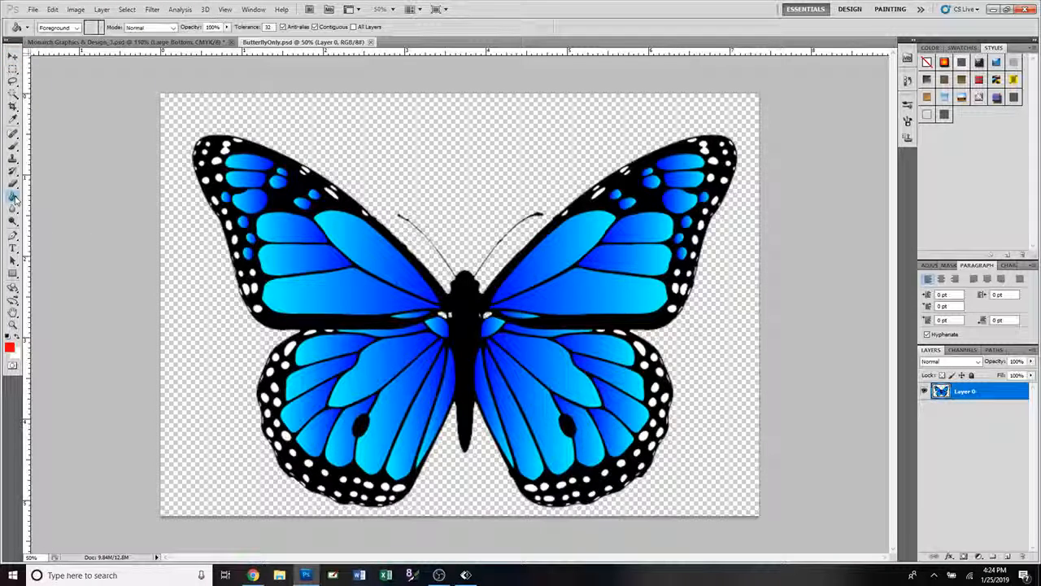
click(340, 293)
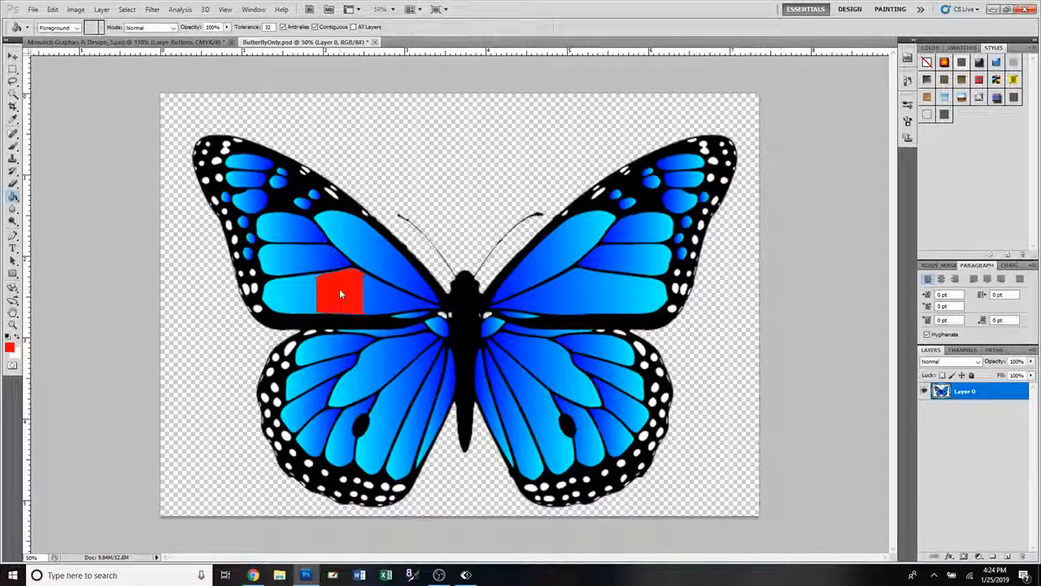
click(382, 294)
click(375, 253)
click(343, 229)
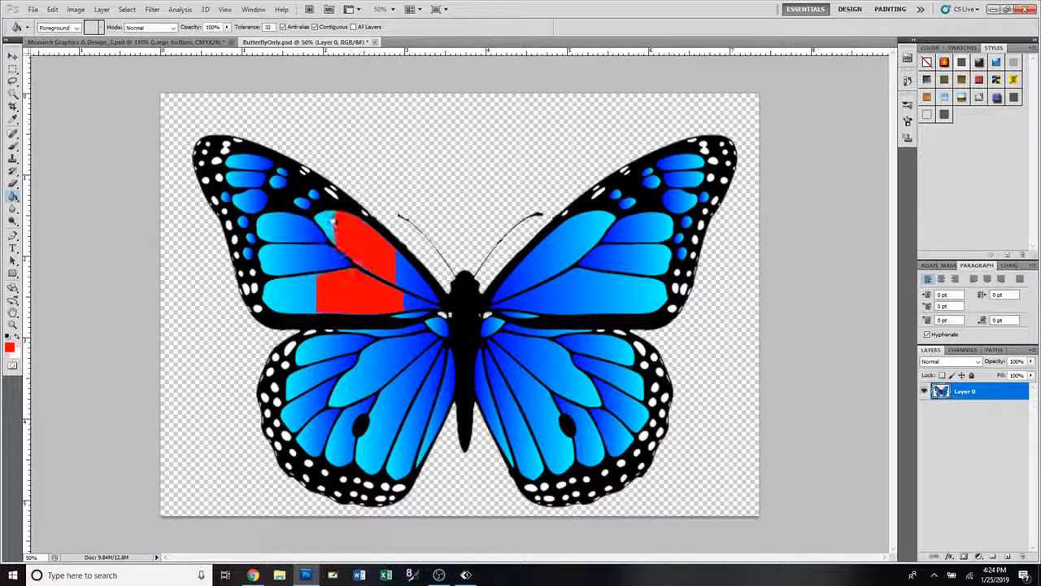
click(332, 224)
click(322, 221)
click(409, 278)
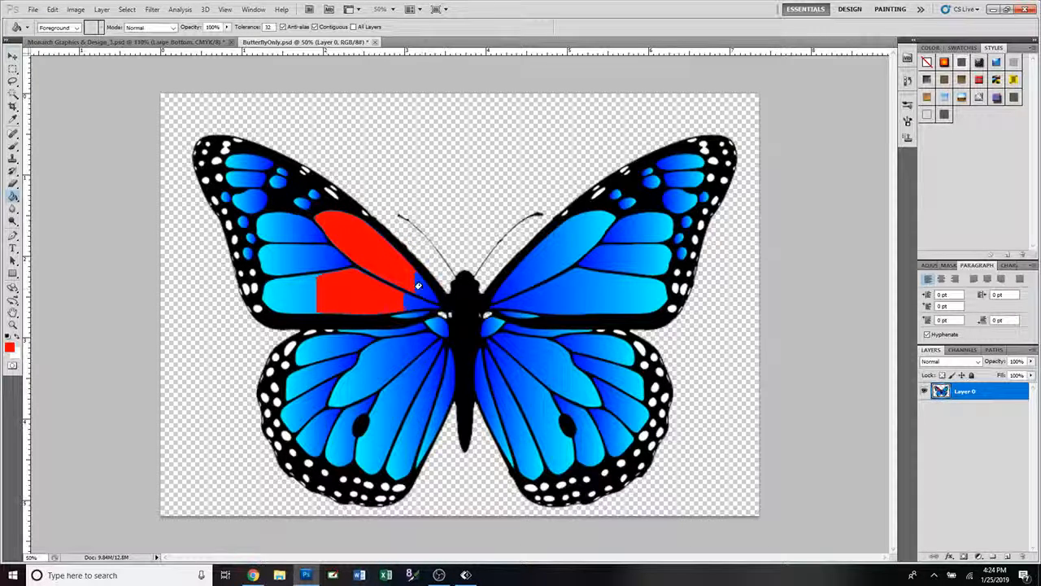
click(418, 285)
click(419, 304)
click(301, 291)
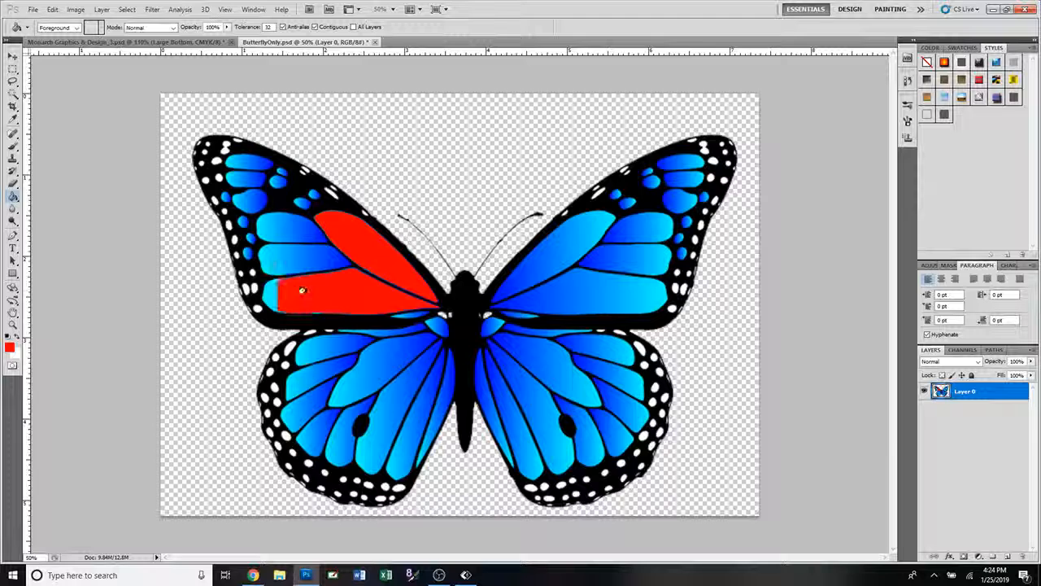
click(270, 291)
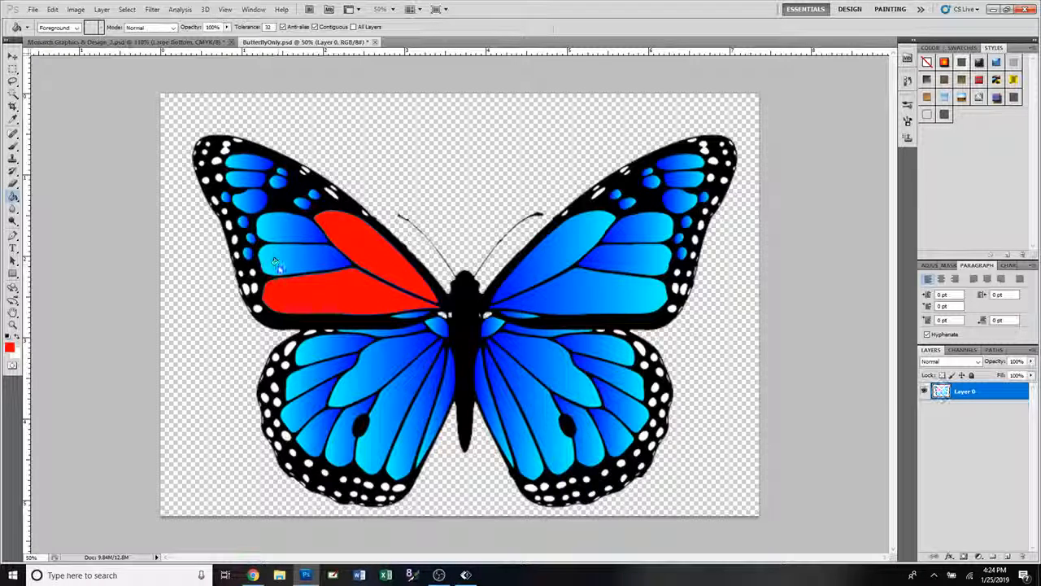
click(275, 260)
click(309, 255)
click(294, 259)
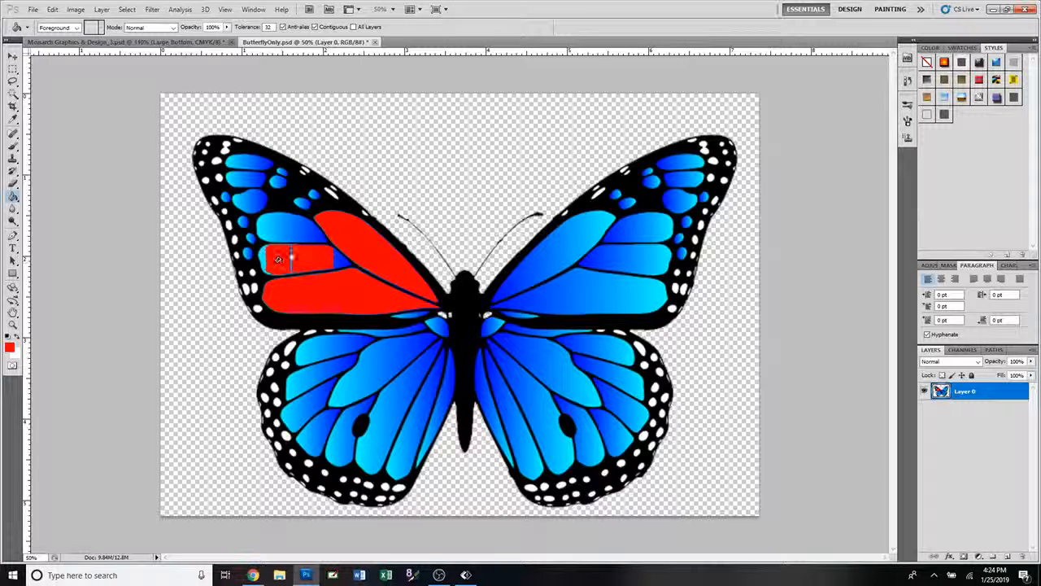
click(265, 256)
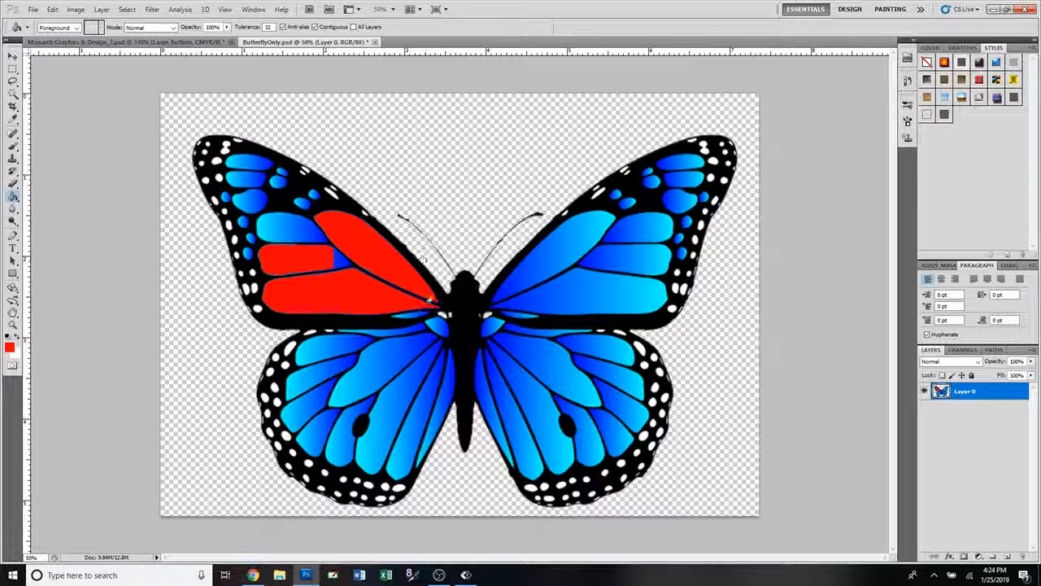
click(433, 323)
- Undo all the red fills on the butterfly's wing
key(ctrl+alt+z)
key(ctrl+alt+z)
key(ctrl+alt+z)
key(ctrl+alt+z)
key(ctrl+alt+z)
key(ctrl+alt+z)
key(ctrl+alt+z)
key(ctrl+alt+z)
key(ctrl+alt+z)
key(ctrl+alt+z)
key(ctrl+alt+z)
key(ctrl+alt+z)
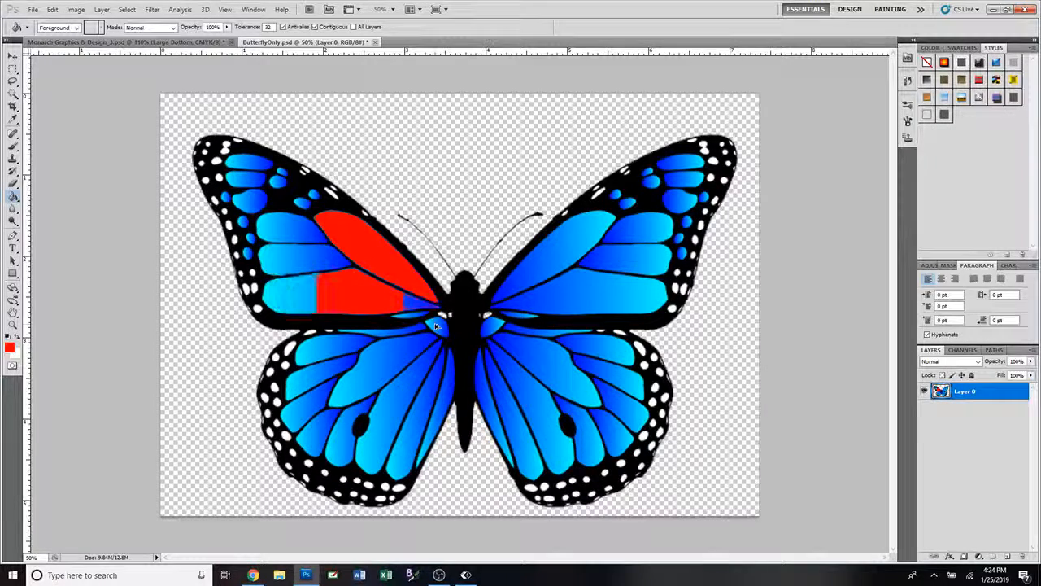
key(ctrl+alt+z)
key(ctrl+alt+z)
key(ctrl+alt+z)
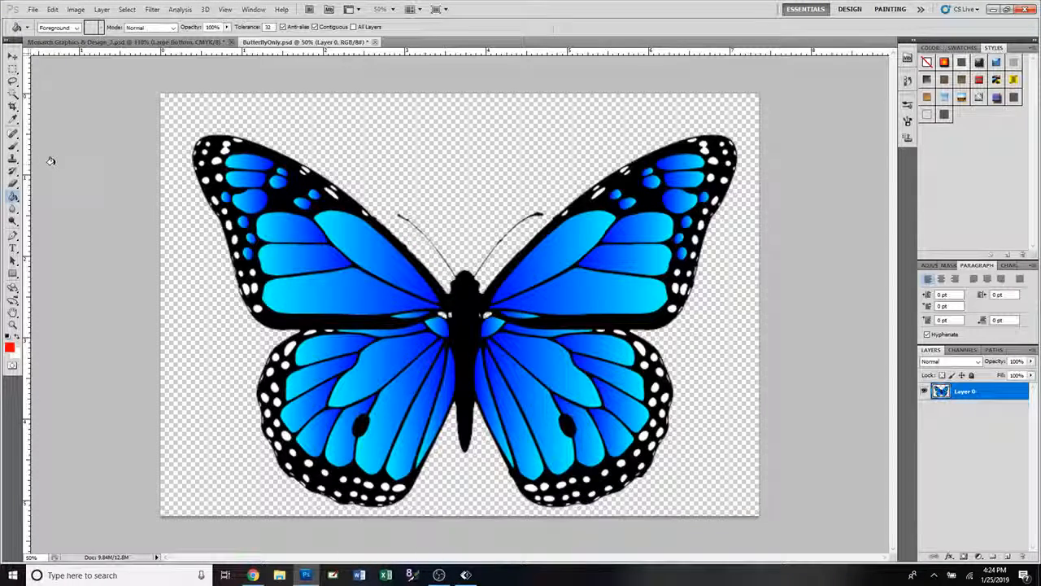
- Start a Hue/Saturation adjustment on the butterfly layer, keep its dialog clear of the artwork, and set the hue to +180
click(75, 9)
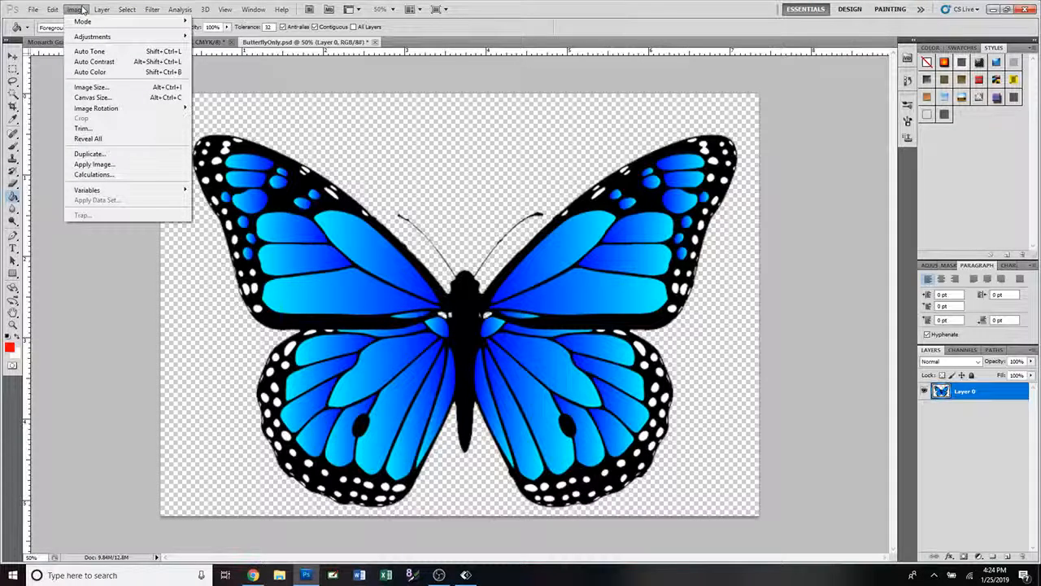
mouse_move(84, 39)
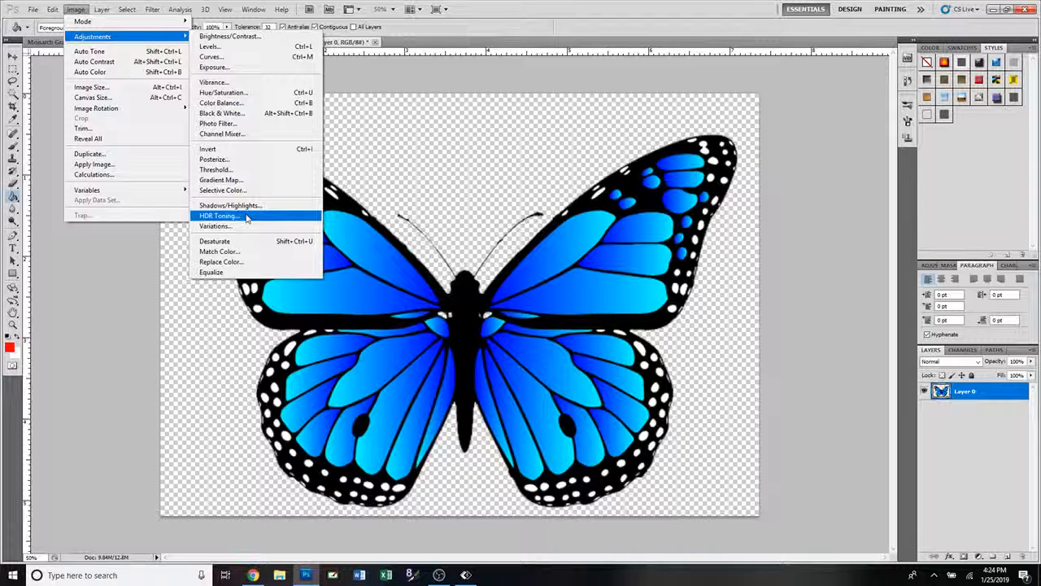
click(267, 95)
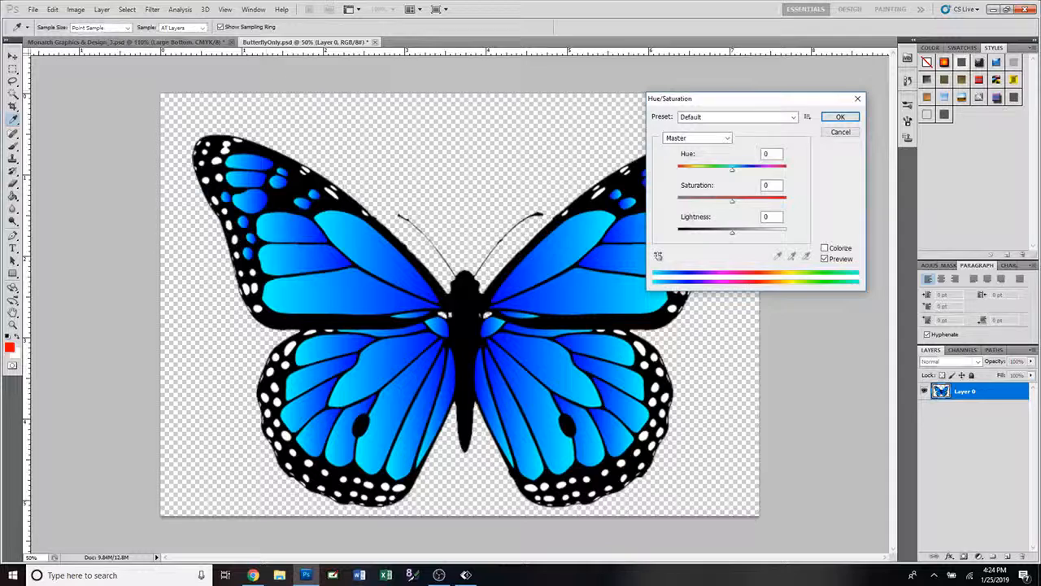
drag(762, 102, 884, 144)
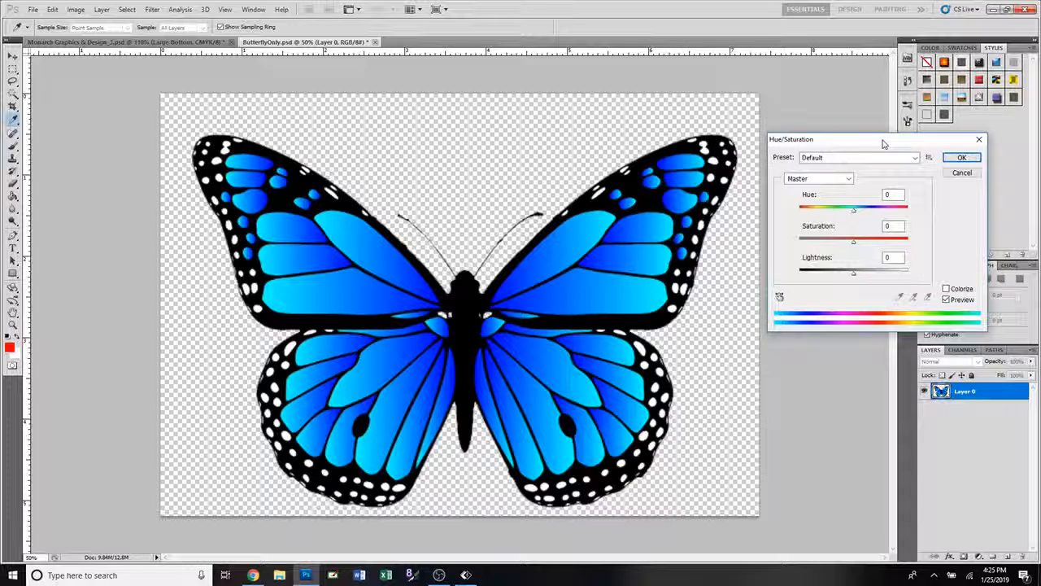
click(854, 210)
drag(854, 213, 918, 219)
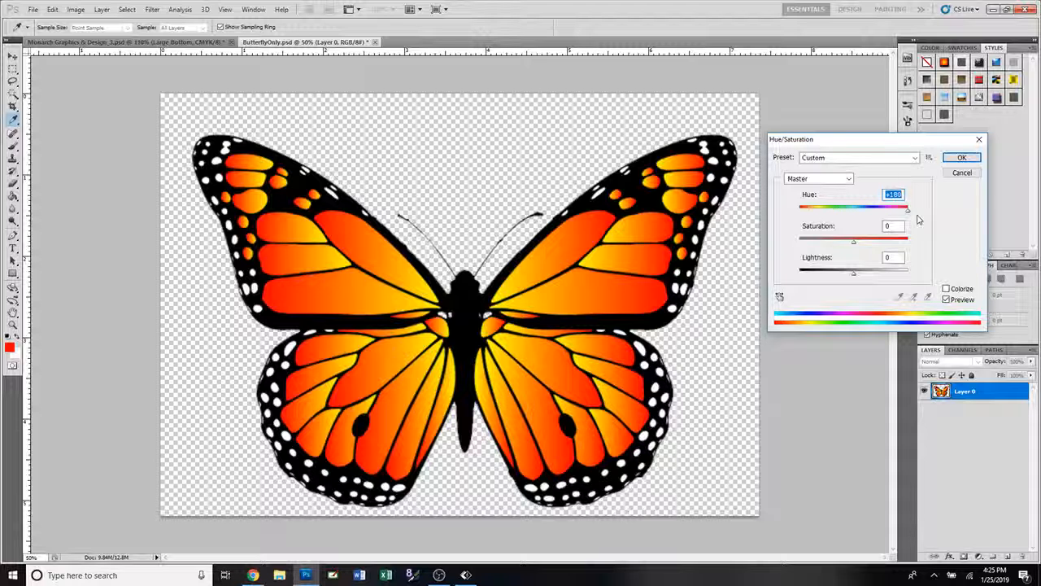
- Try a blue-green variation of the butterfly with hue -30, saturation +53 and lightness -10
drag(908, 214, 839, 216)
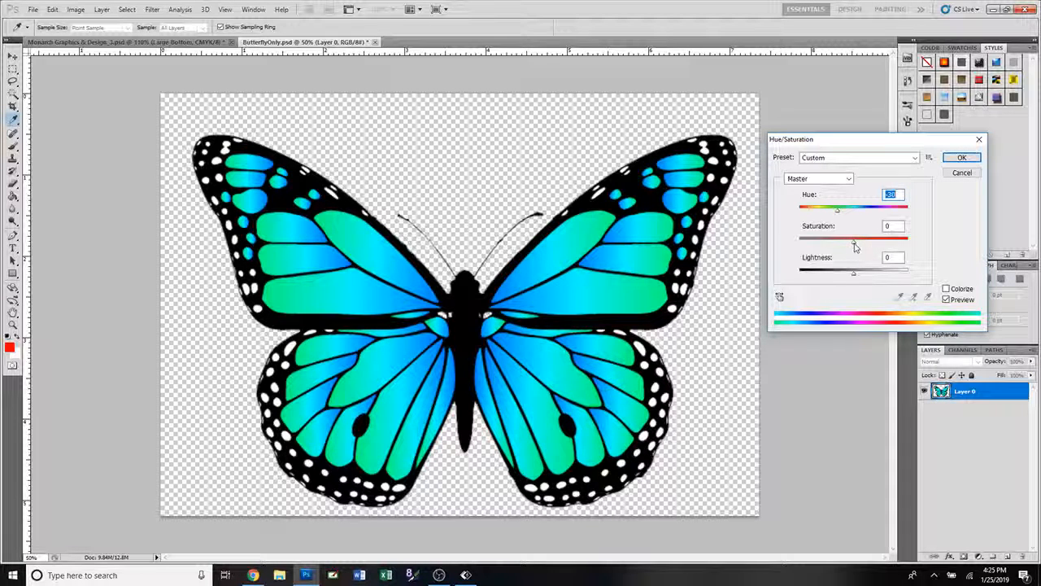
drag(854, 247, 848, 275)
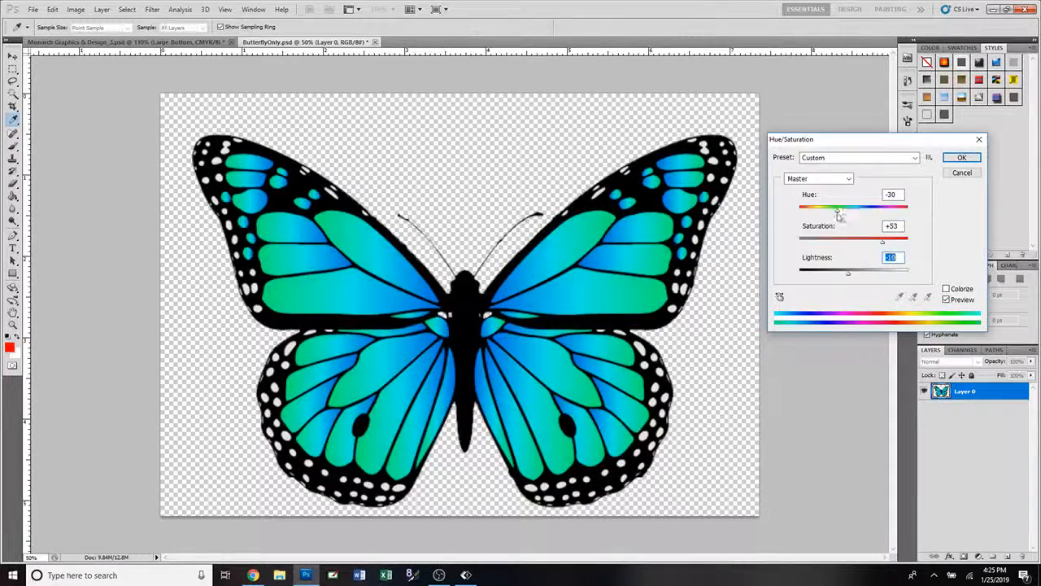
- Set the hue to +180, saturation to +10 and lightness to +5, and apply the adjustment to the butterfly
drag(840, 213, 859, 241)
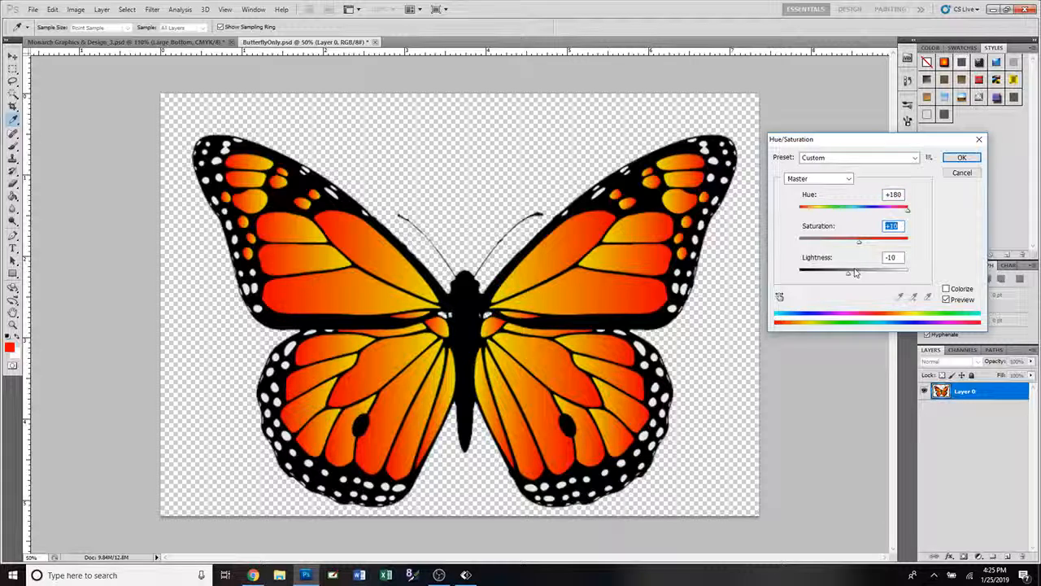
drag(846, 278, 856, 278)
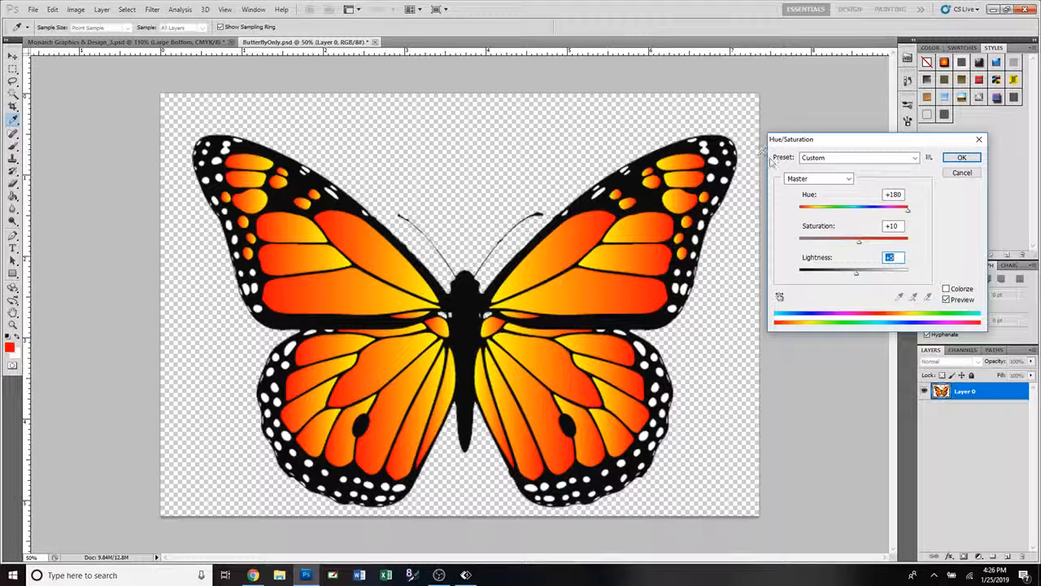
click(961, 158)
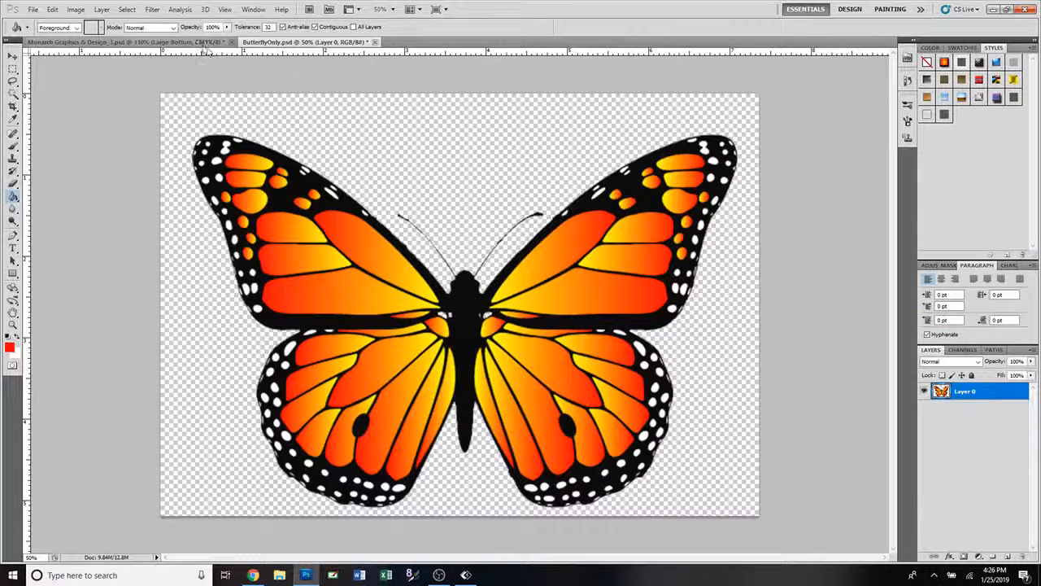
- Switch to the Monarch Graphics & Design_3.psd document and reset the foreground colour to black for the Paint Bucket
click(173, 44)
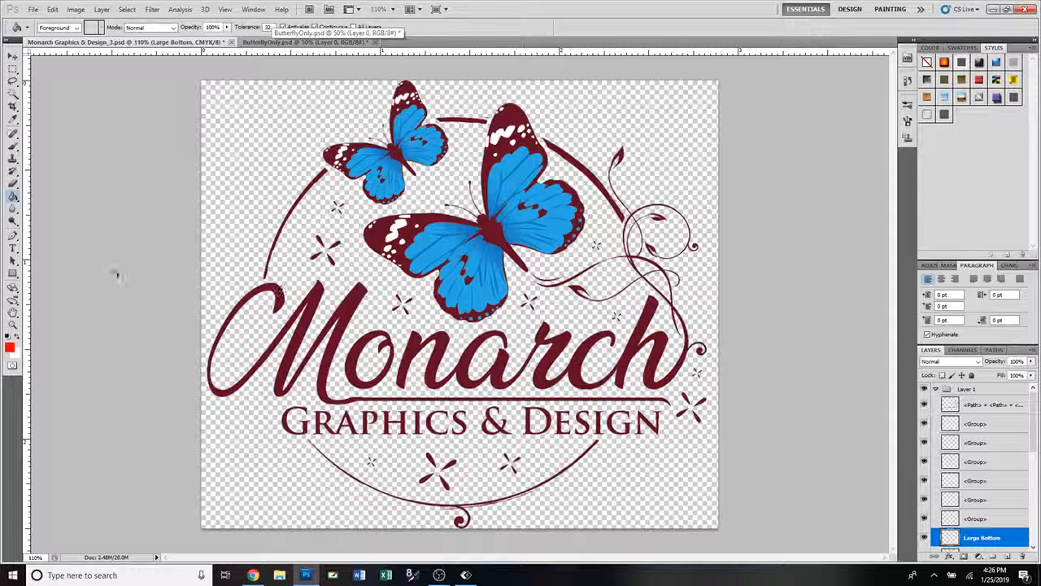
click(9, 337)
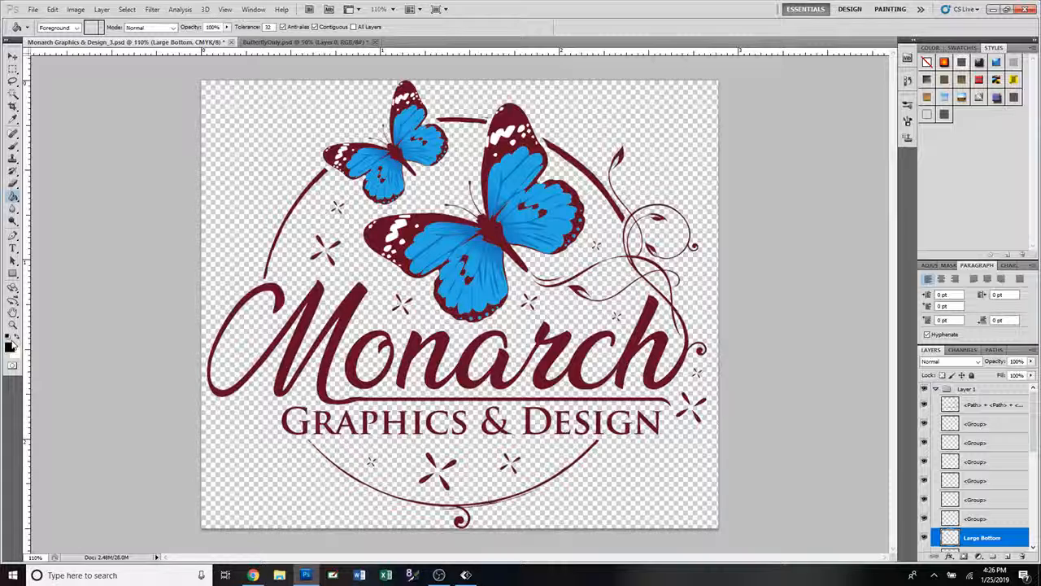
click(10, 345)
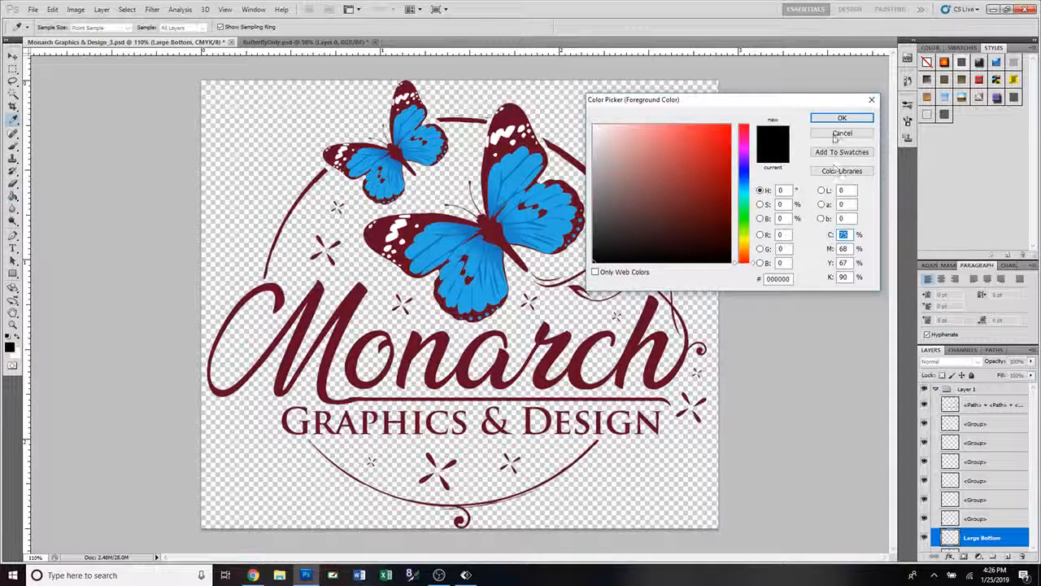
click(841, 134)
click(13, 198)
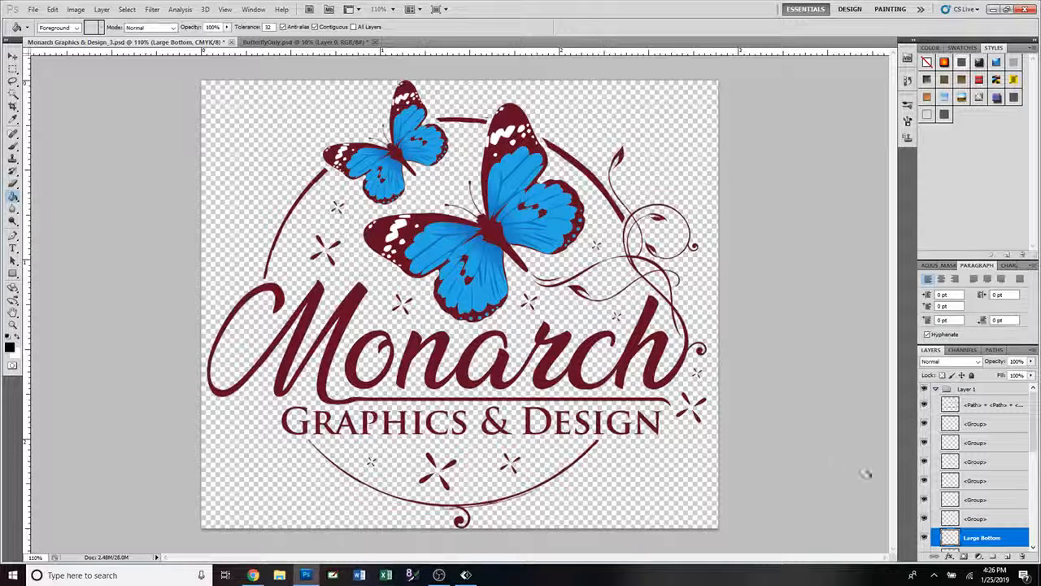
- Duplicate the Large Bottom layer as Large Bottom copy and move the copied flower between the original and the smaller flower beside it
scroll(988, 461, down, 4)
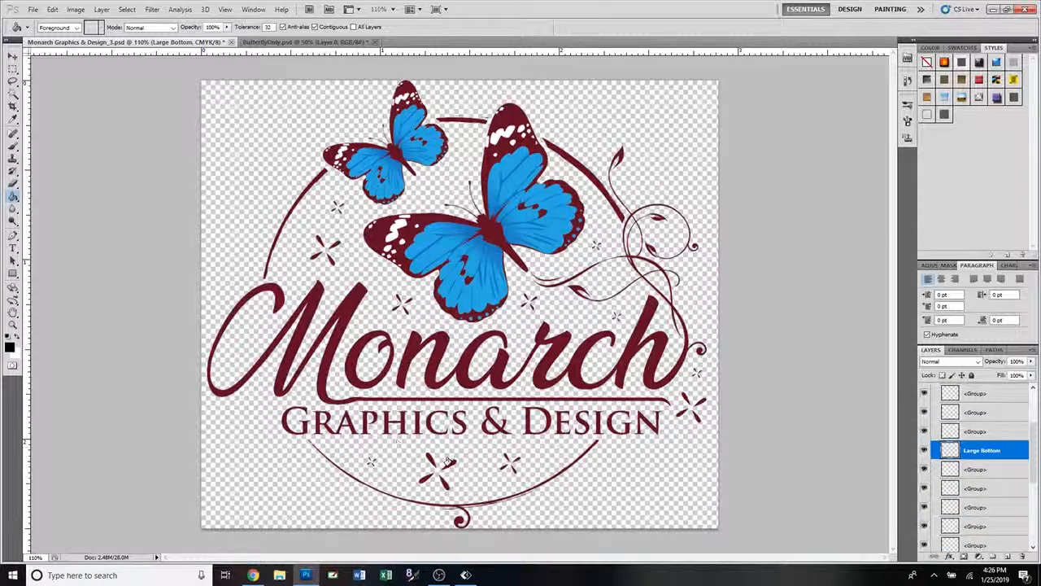
scroll(534, 443, up, 5)
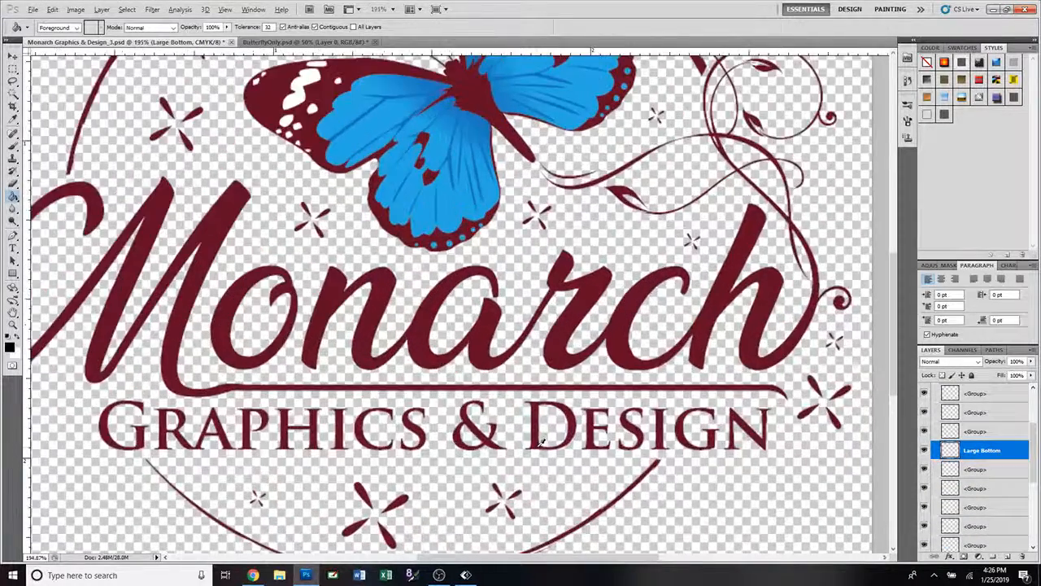
scroll(526, 503, left, 3)
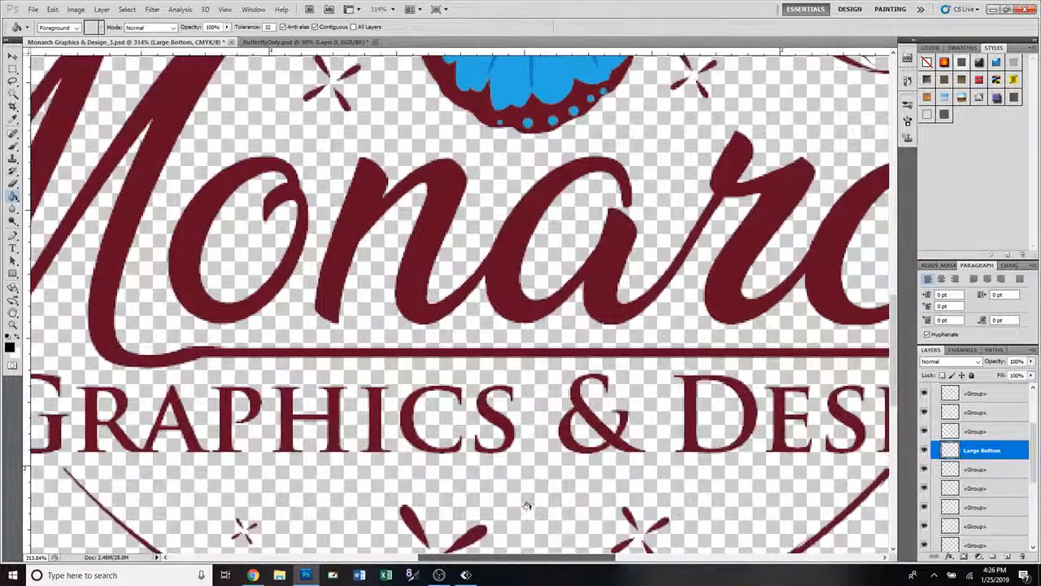
scroll(569, 443, down, 4)
scroll(574, 444, down, 1)
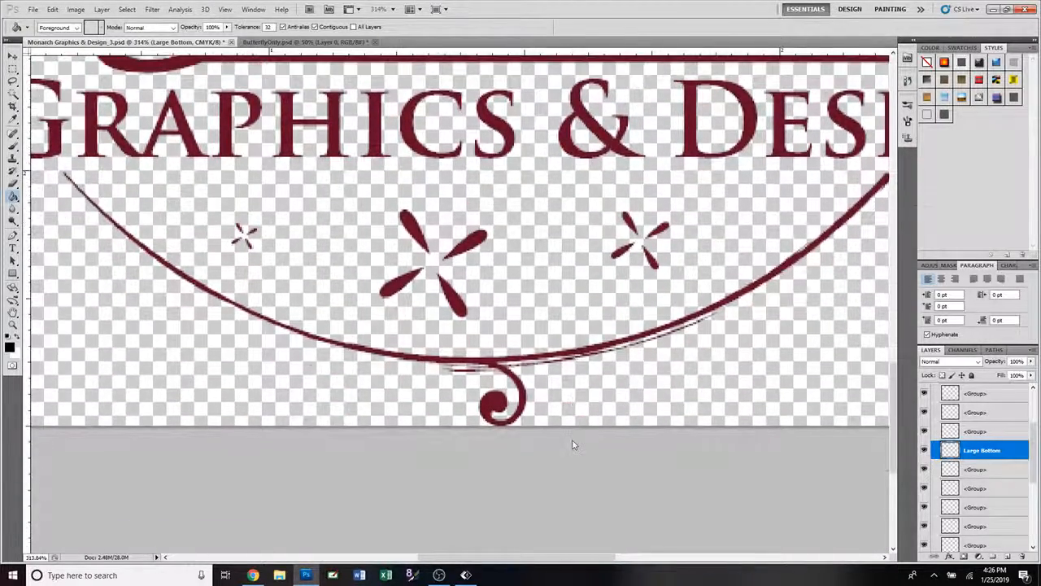
scroll(571, 439, up, 4)
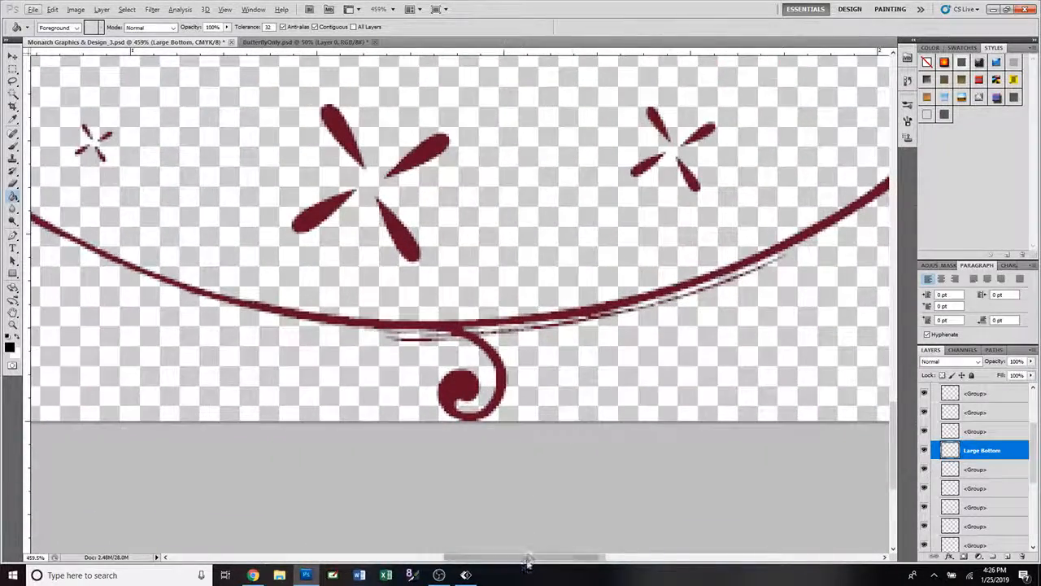
drag(527, 558, 550, 567)
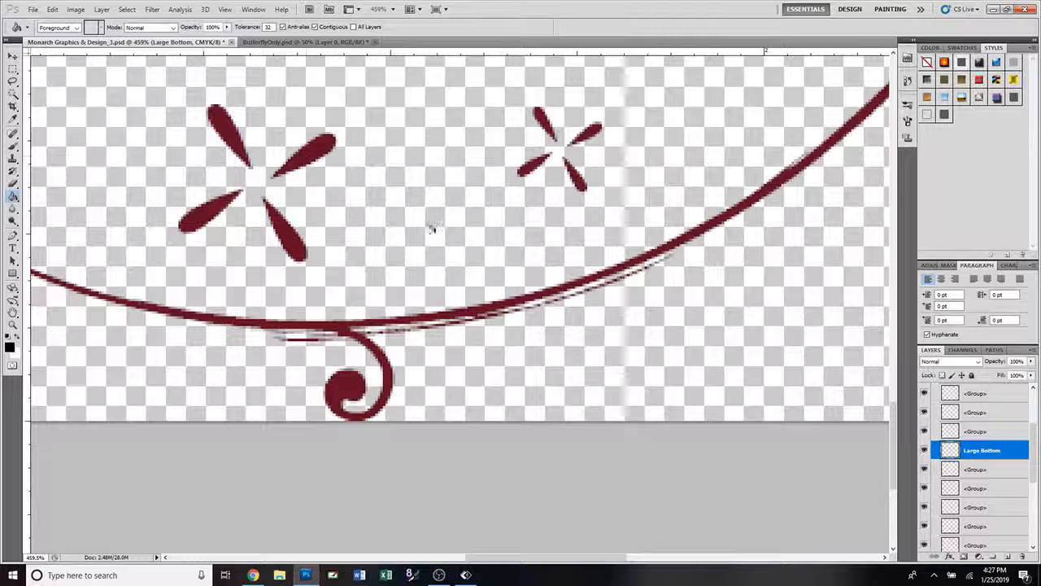
right_click(1009, 457)
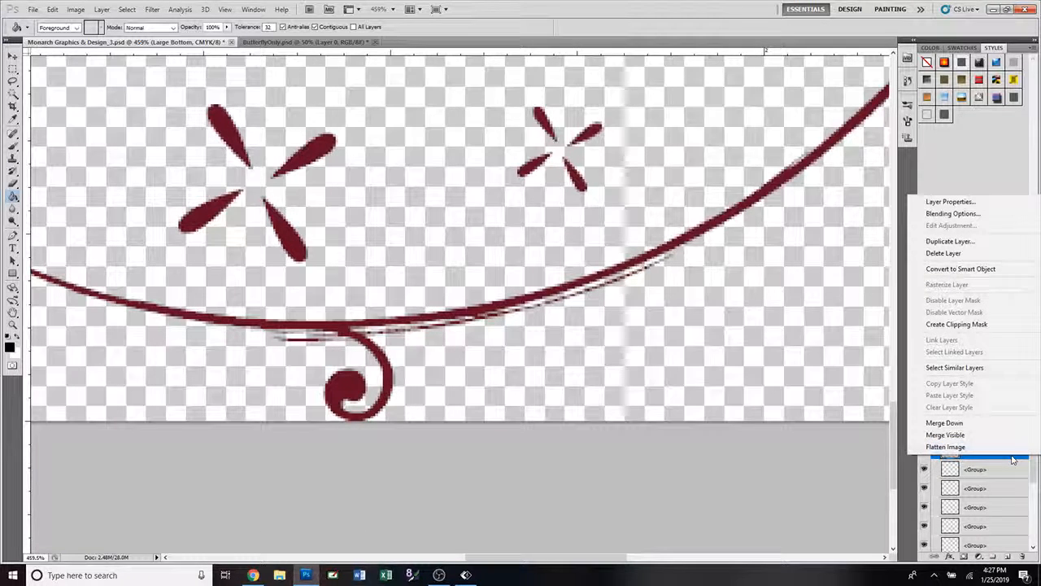
click(964, 242)
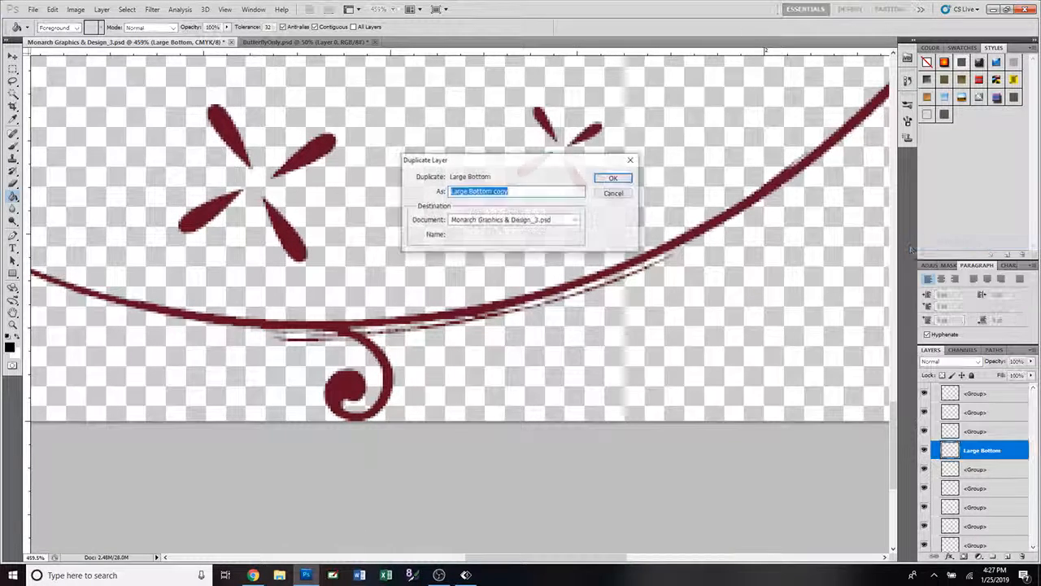
click(613, 177)
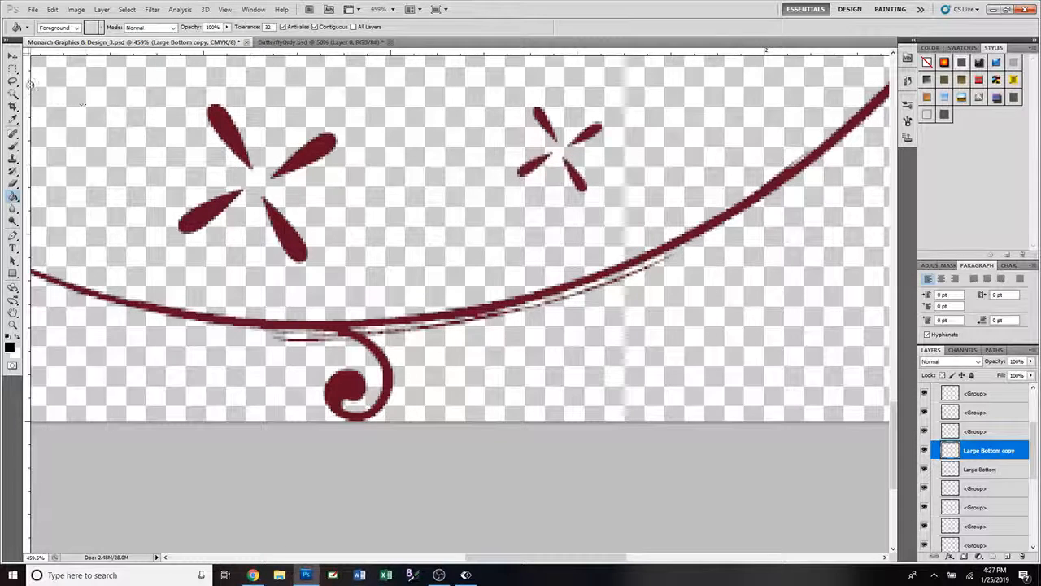
click(13, 55)
drag(315, 161, 478, 163)
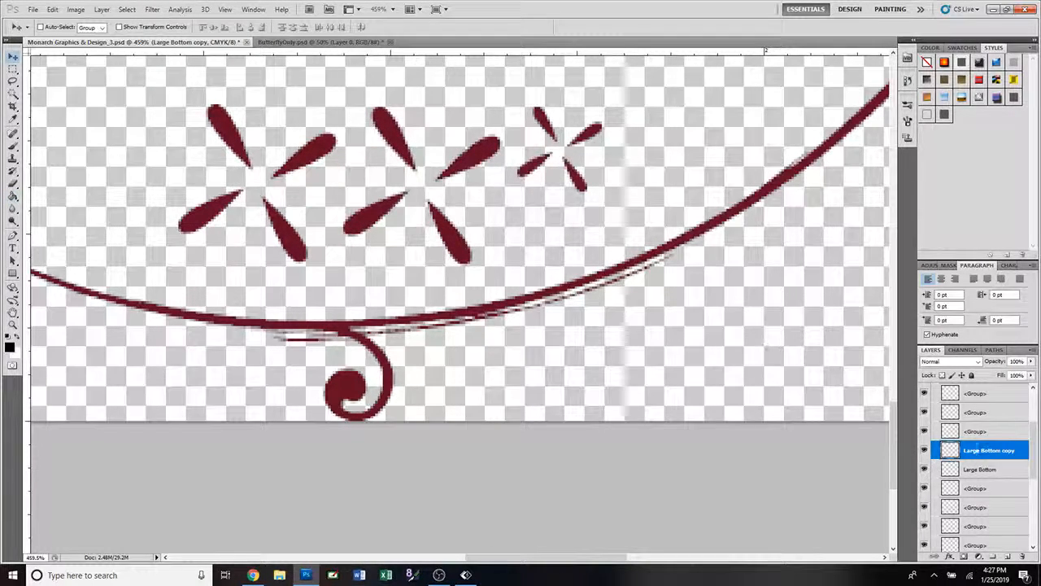
- Fill all four petals of the Large Bottom layer's flower with black using the Paint Bucket
click(983, 471)
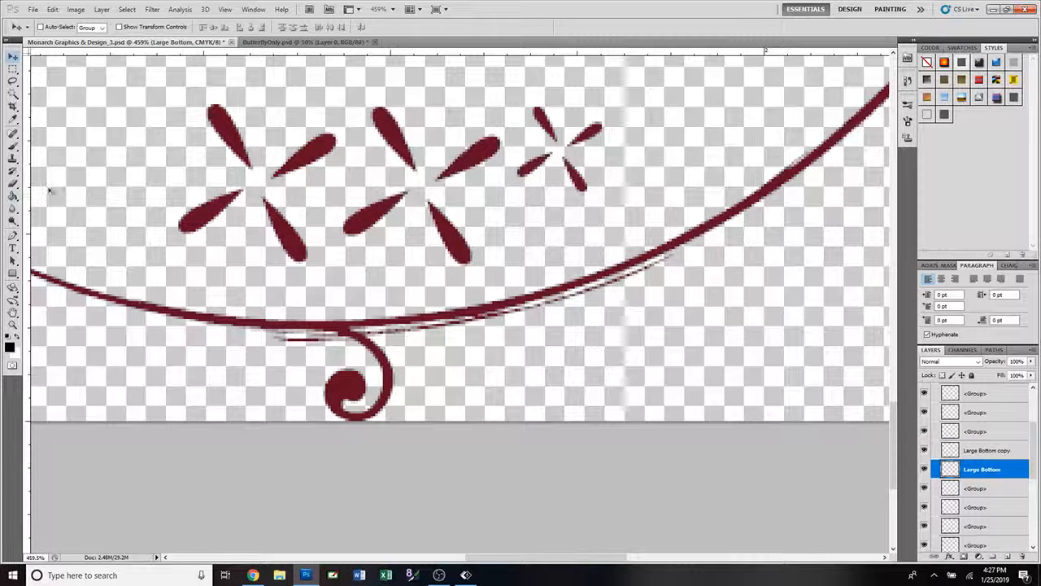
click(13, 196)
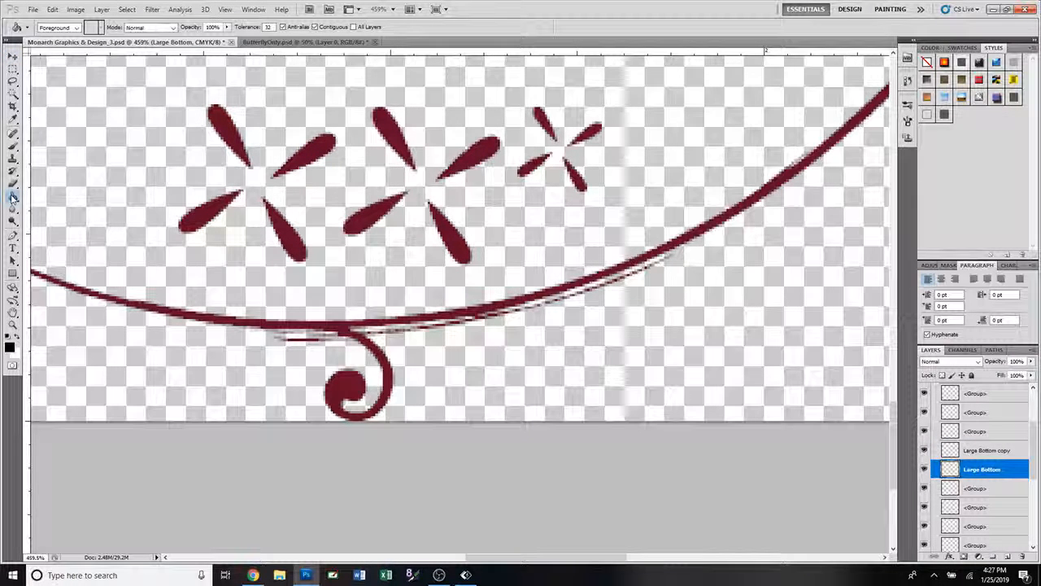
click(231, 136)
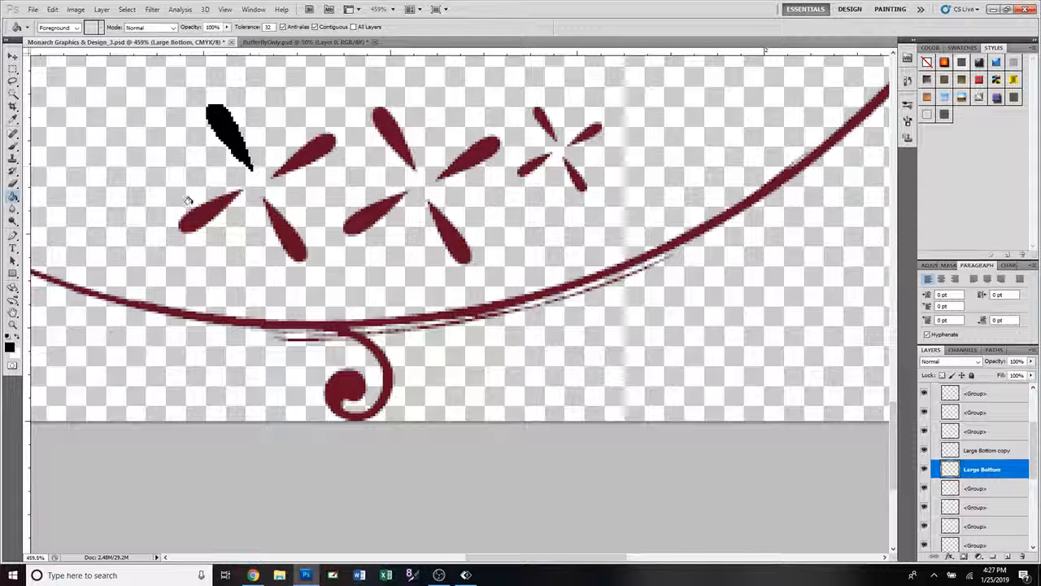
click(194, 212)
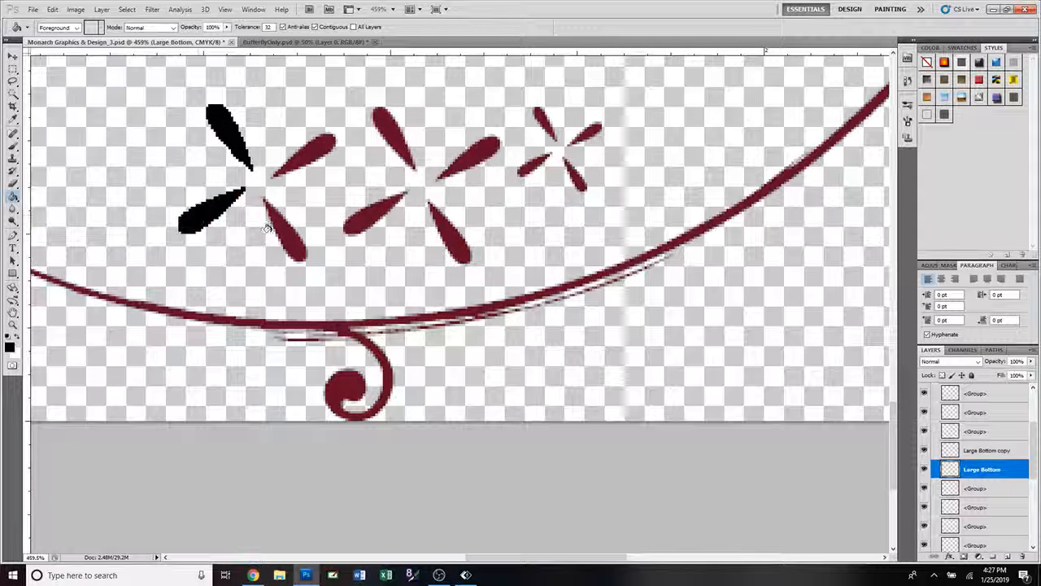
click(288, 243)
click(305, 163)
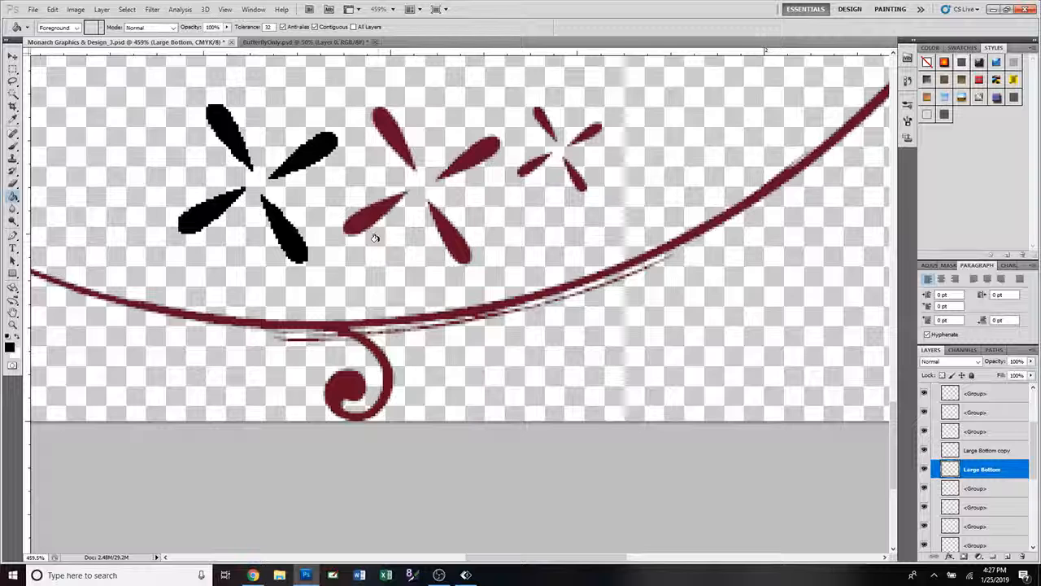
- Add a Color Overlay effect to the Large Bottom copy layer and open its overlay colour for editing
click(994, 452)
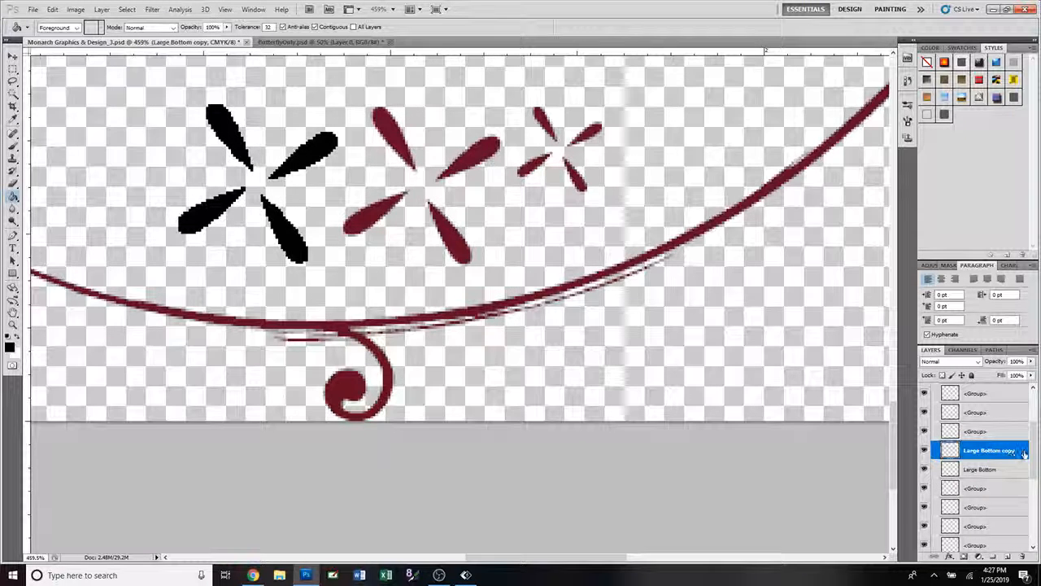
double_click(1024, 454)
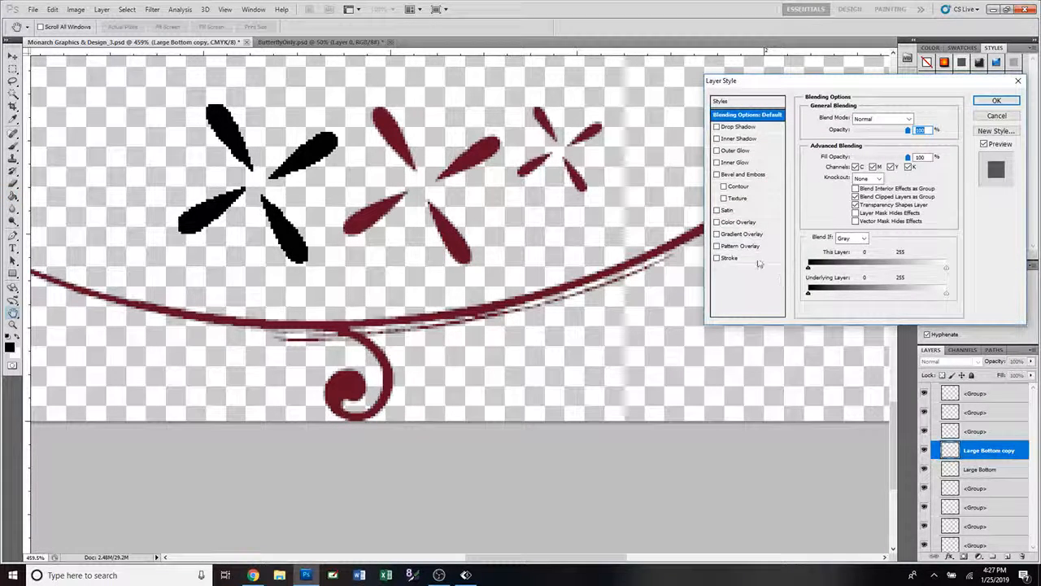
click(718, 222)
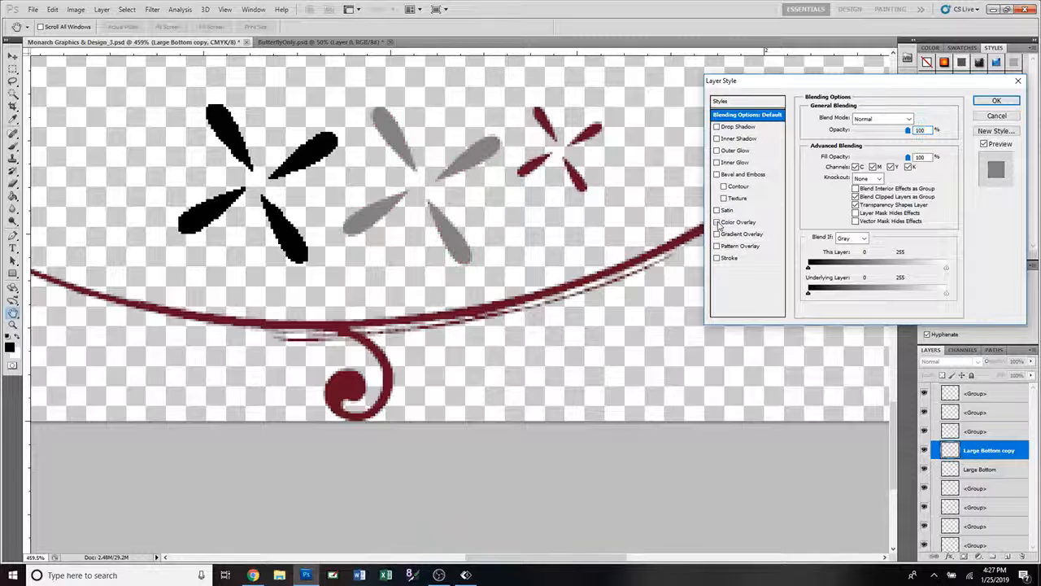
click(722, 223)
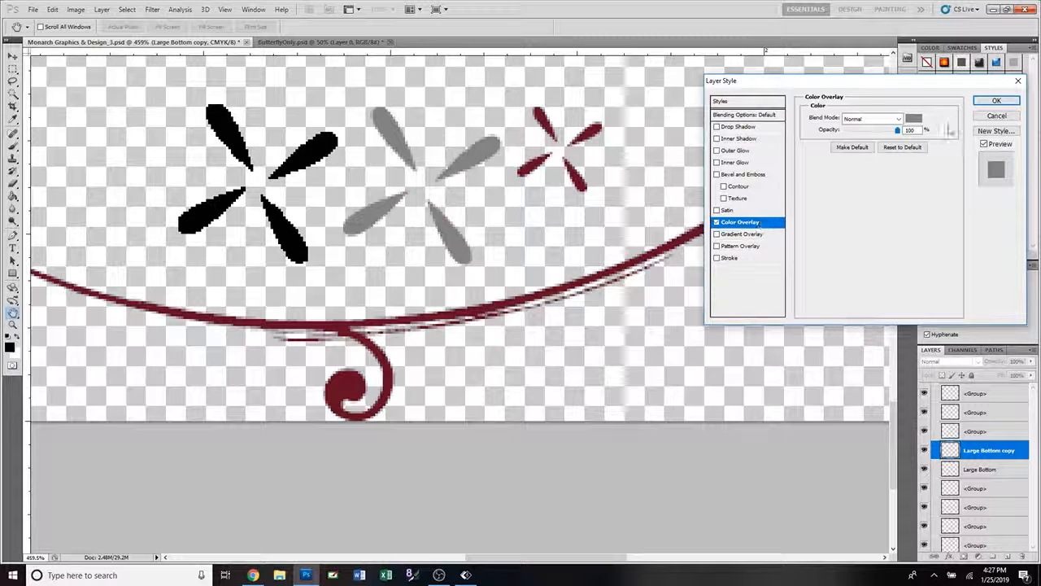
click(914, 118)
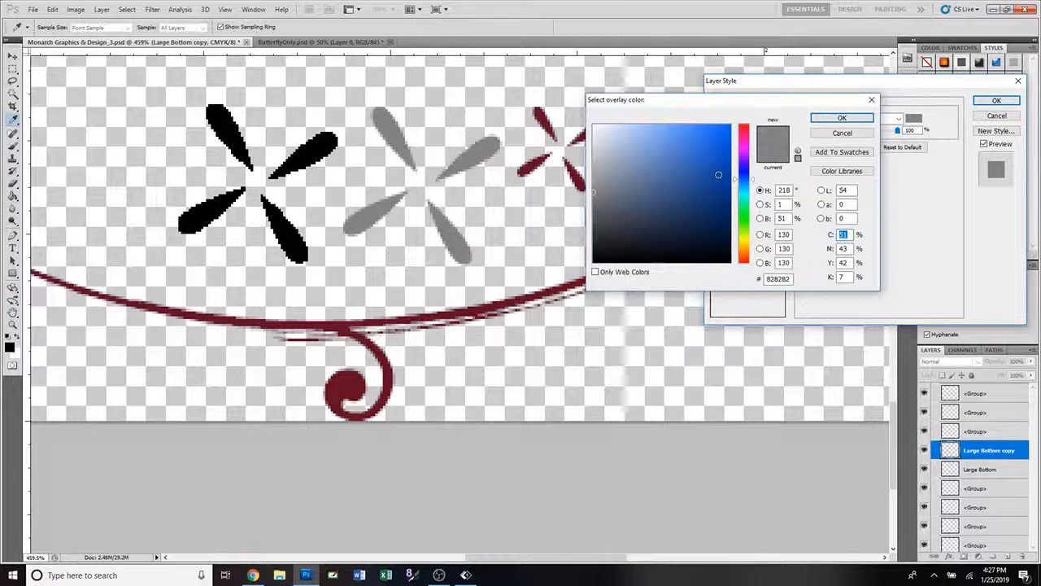
- Try a blue (#104091) and a pink (#d51289) overlay colour on the copied flower
click(715, 184)
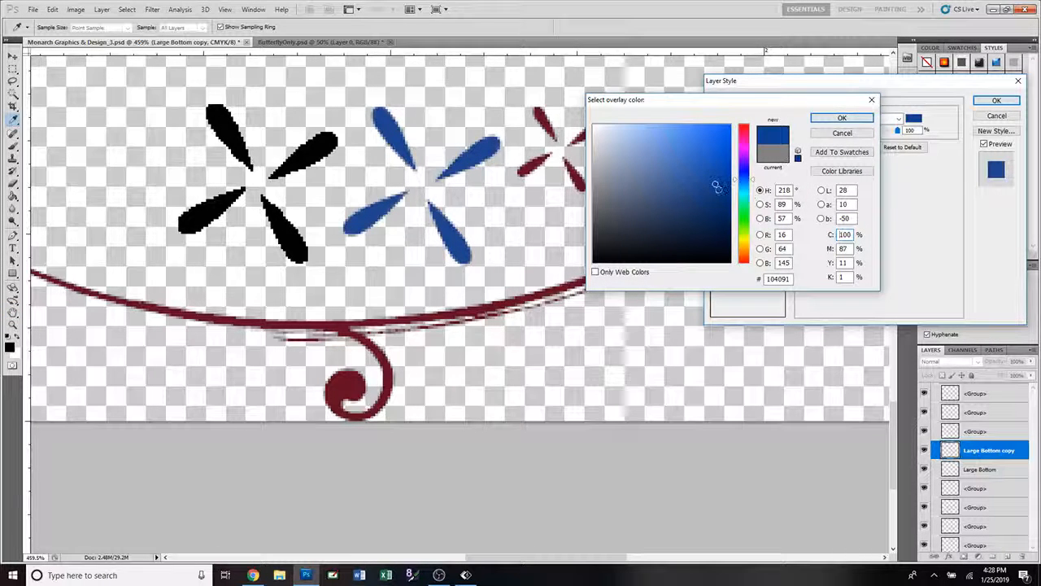
drag(753, 177, 750, 137)
click(719, 147)
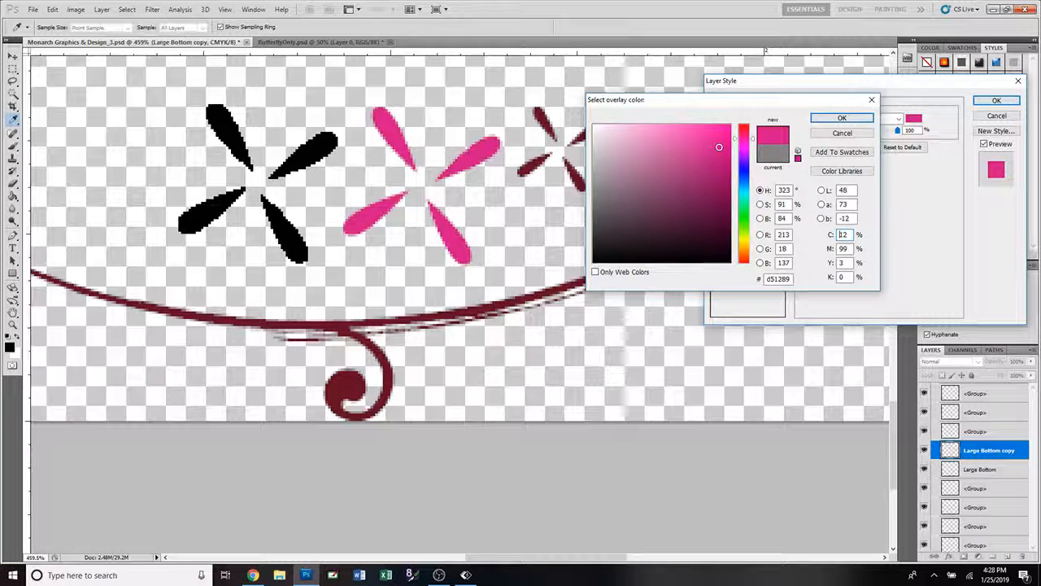
- Set the copied flower's overlay colour to black (#000000) and apply the layer style
mouse_move(719, 147)
mouse_down()
mouse_move(630, 211)
mouse_move(593, 262)
mouse_up()
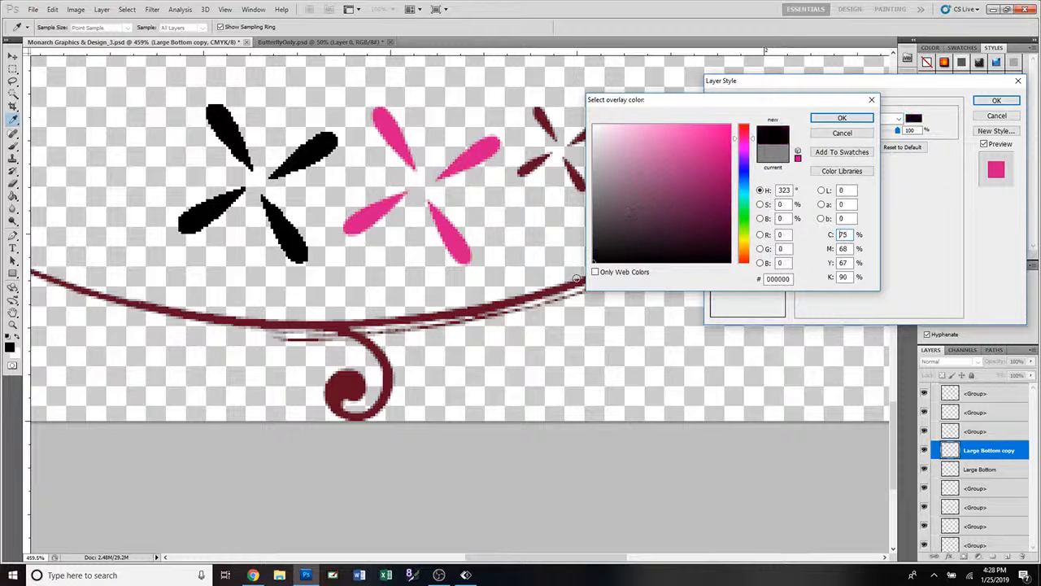
click(842, 118)
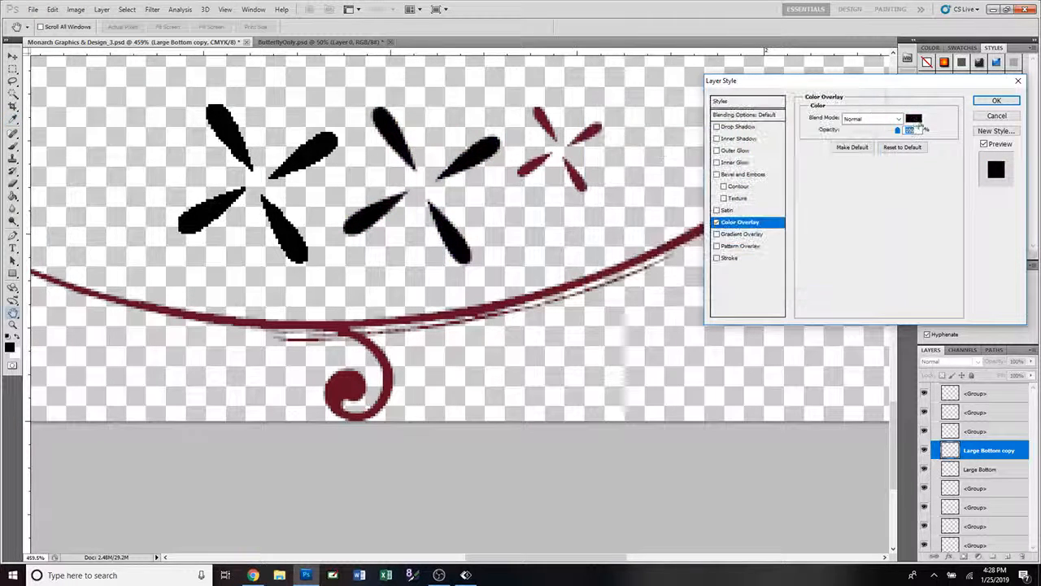
click(997, 100)
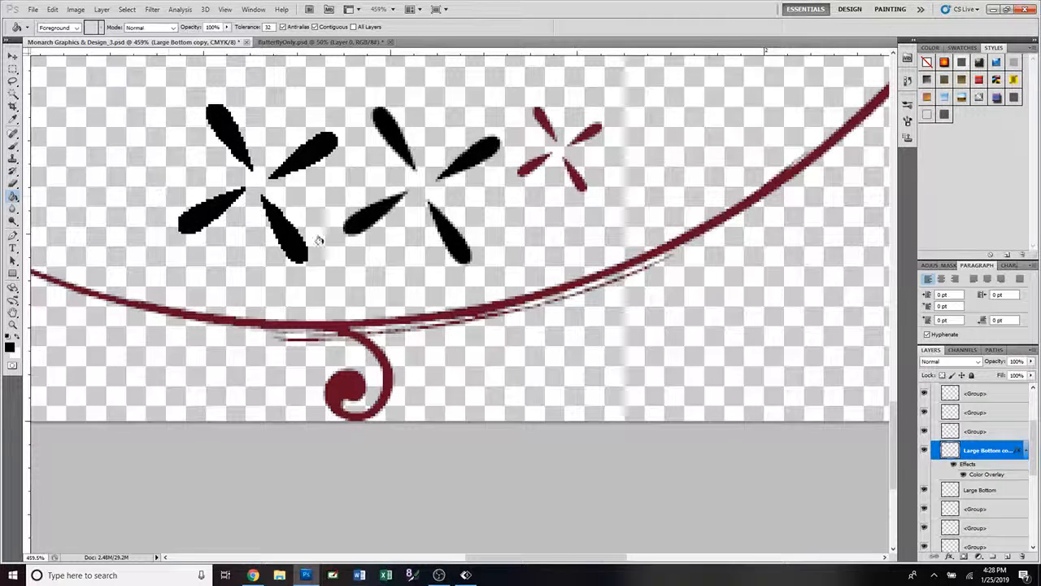
- Copy the black Color Overlay from Large Bottom copy to the group layers above it, including the small flowers and the circle's arcs
scroll(583, 321, down, 1)
scroll(583, 322, down, 10)
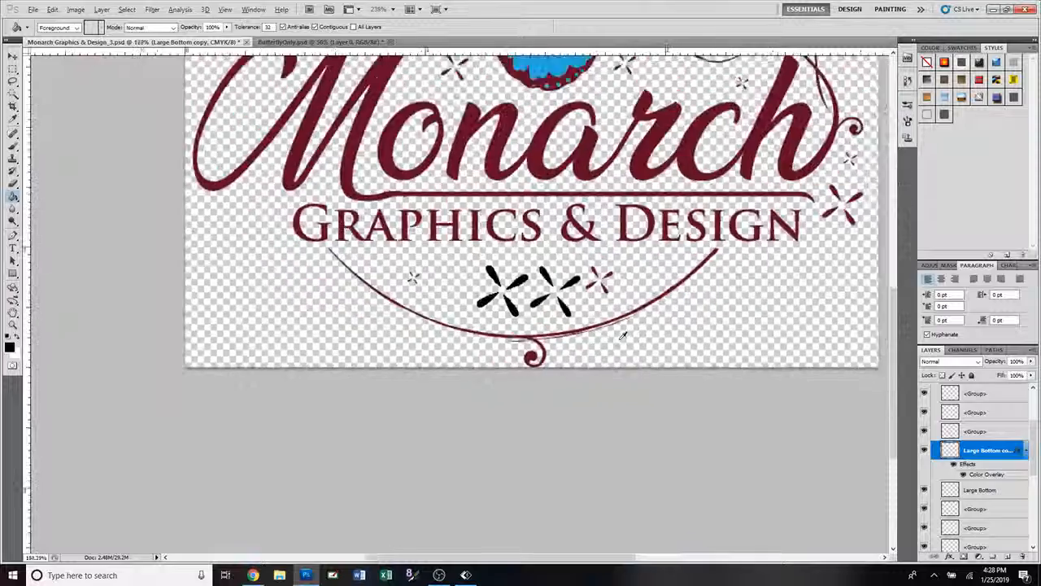
scroll(621, 334, down, 1)
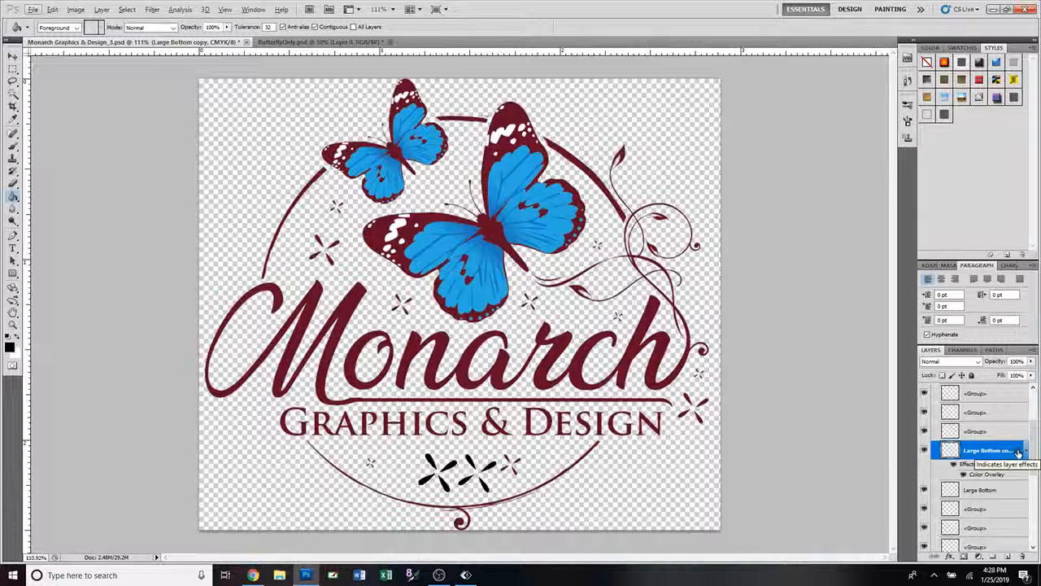
drag(1018, 452, 1016, 399)
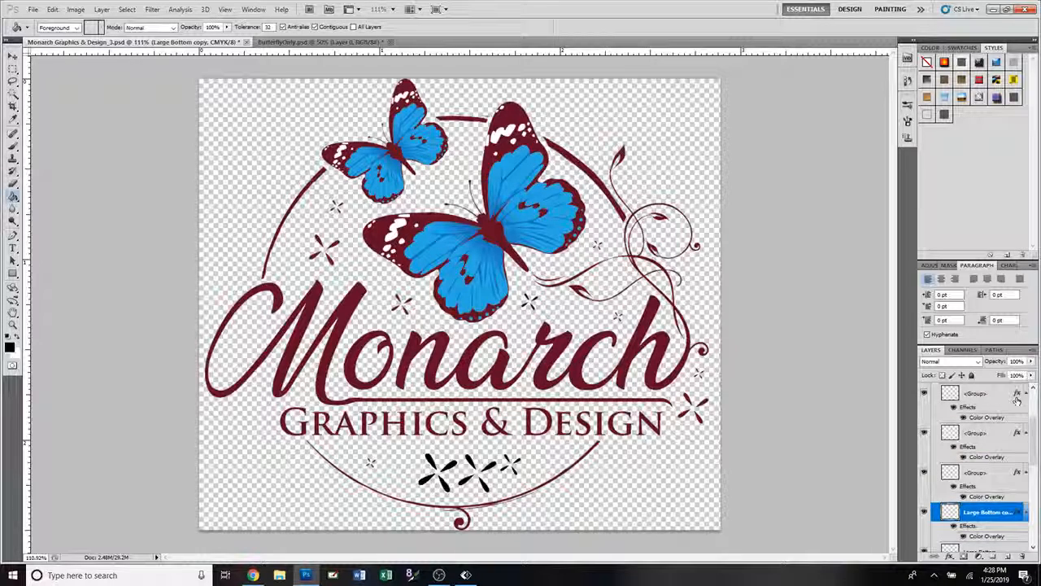
scroll(1027, 470, up, 3)
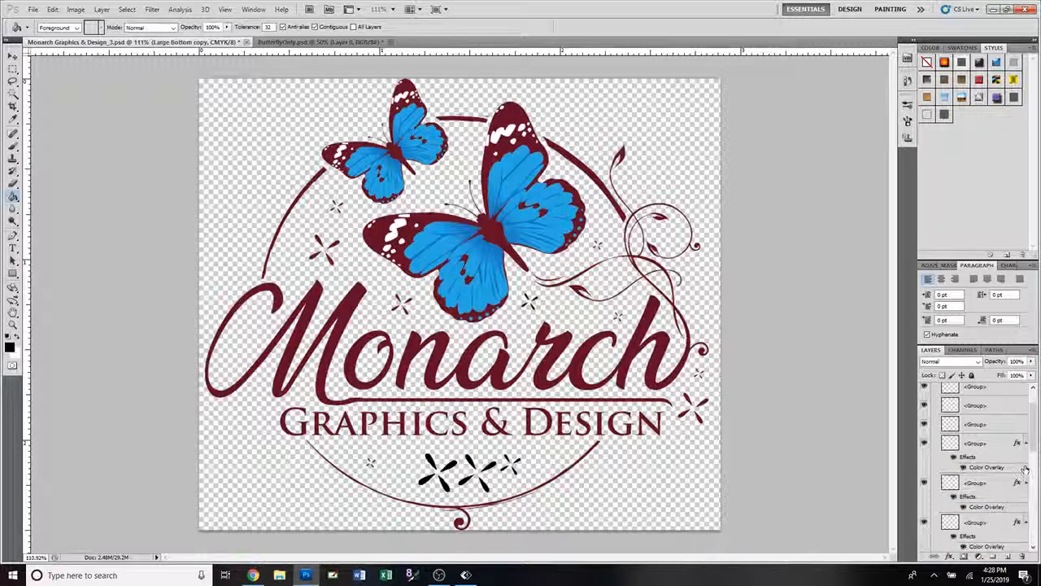
drag(1017, 468, 1013, 413)
- Identify the Monarch lettering's group layer by toggling its visibility, and add a Color Overlay effect to it
scroll(1011, 443, down, 3)
scroll(1011, 444, down, 5)
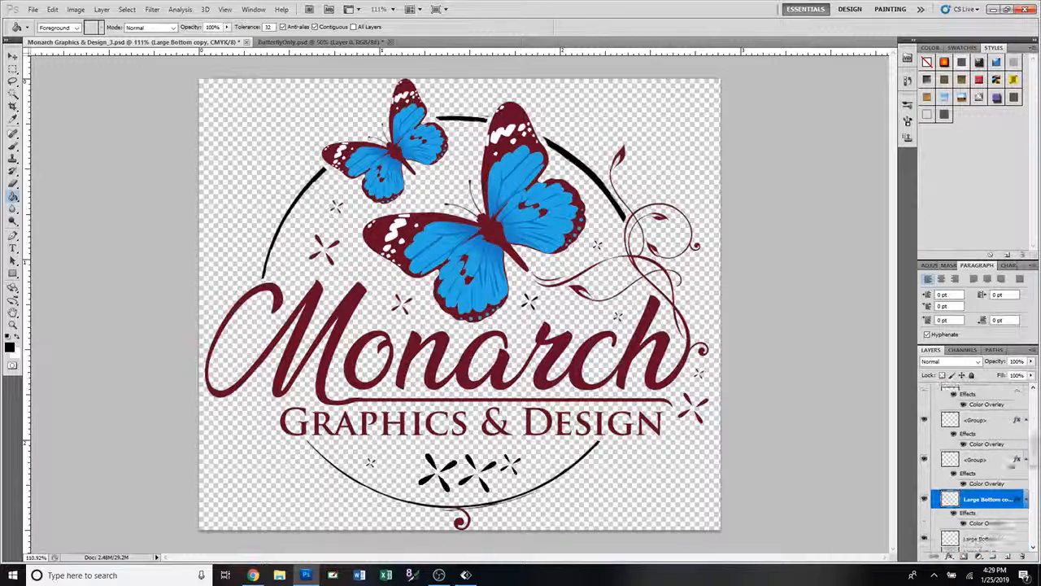
scroll(1011, 468, down, 8)
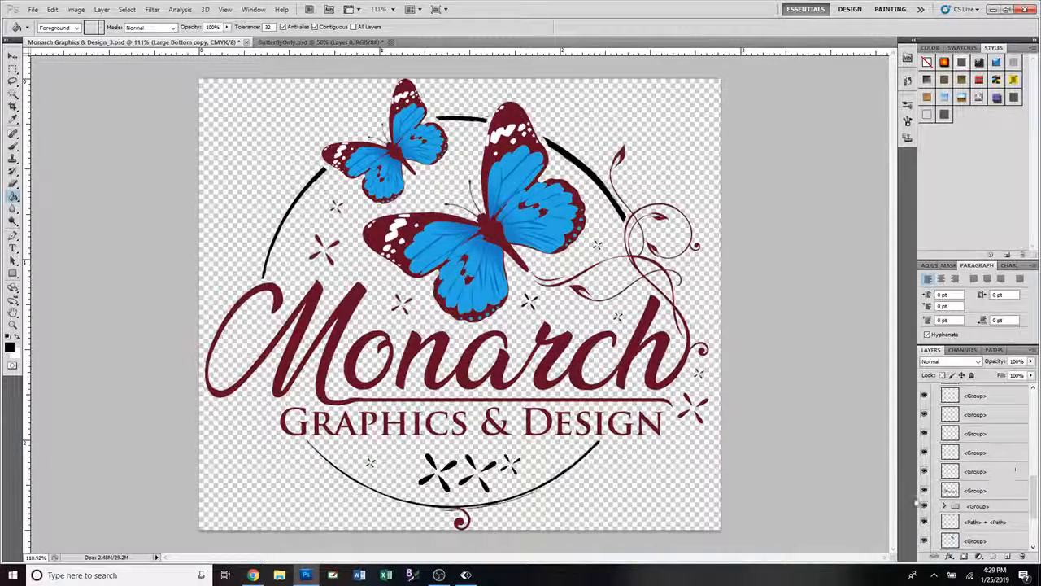
click(923, 491)
click(923, 491)
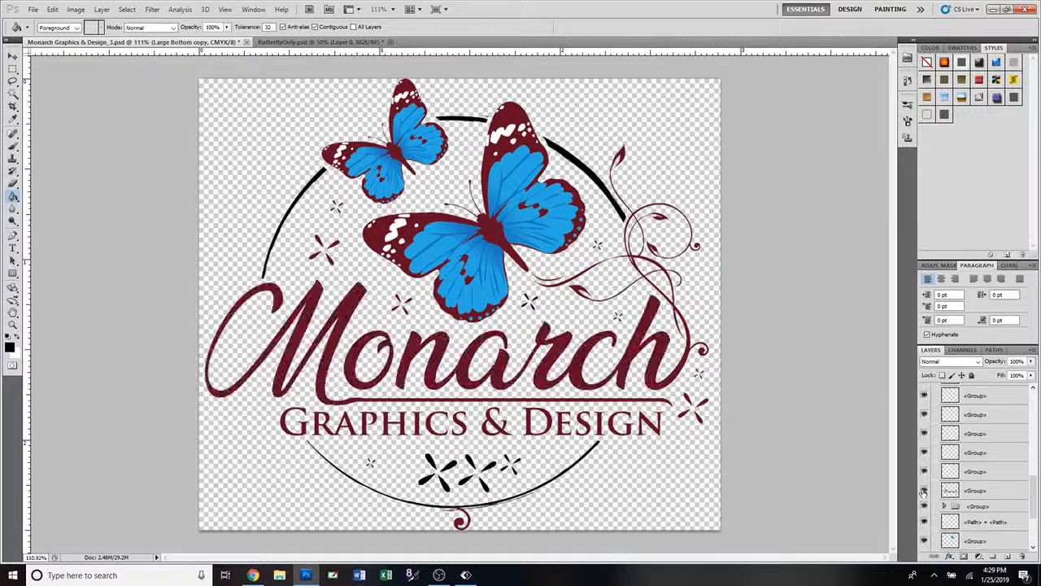
click(1005, 492)
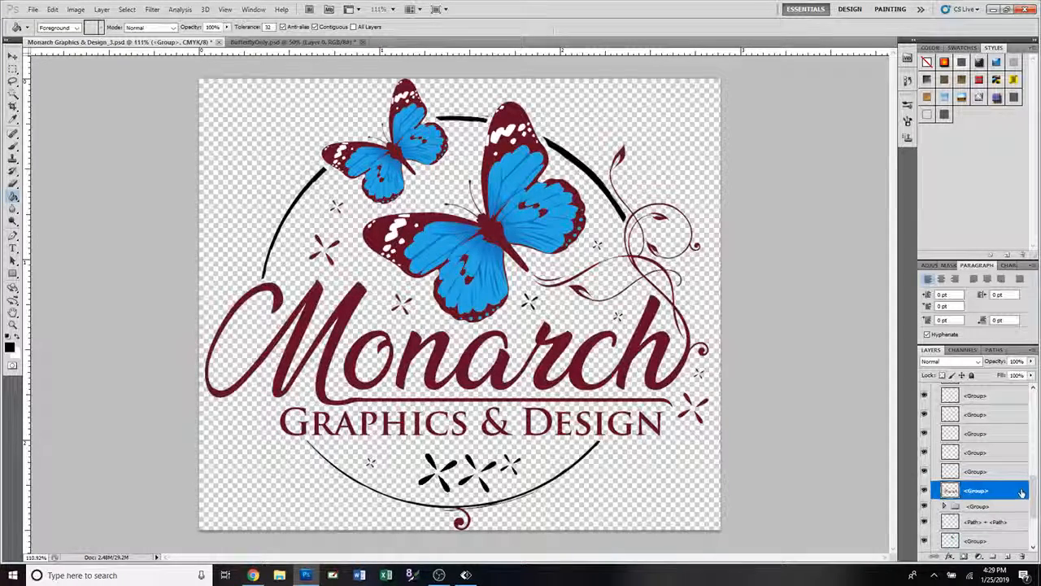
double_click(1022, 491)
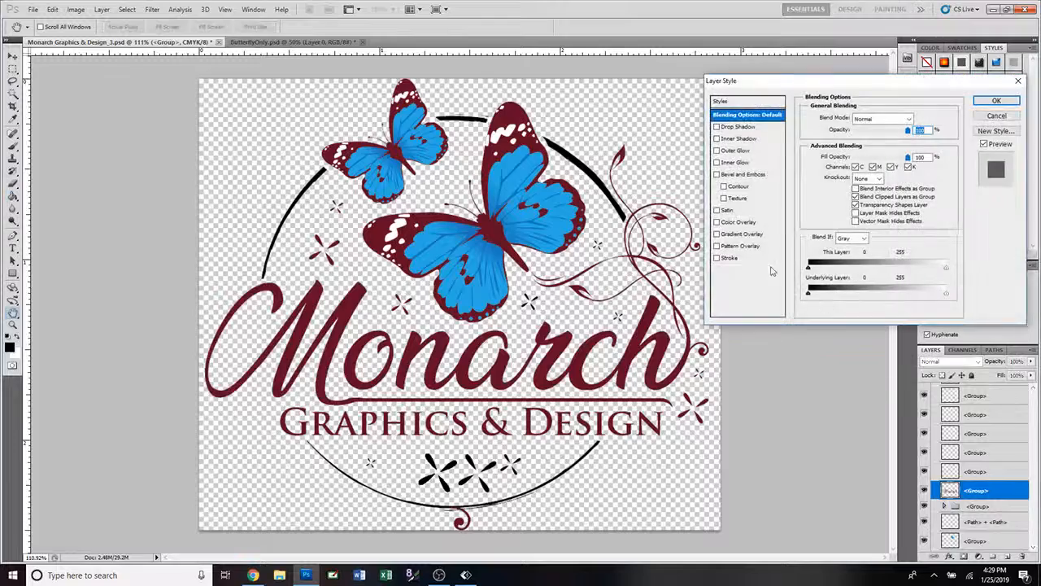
click(732, 223)
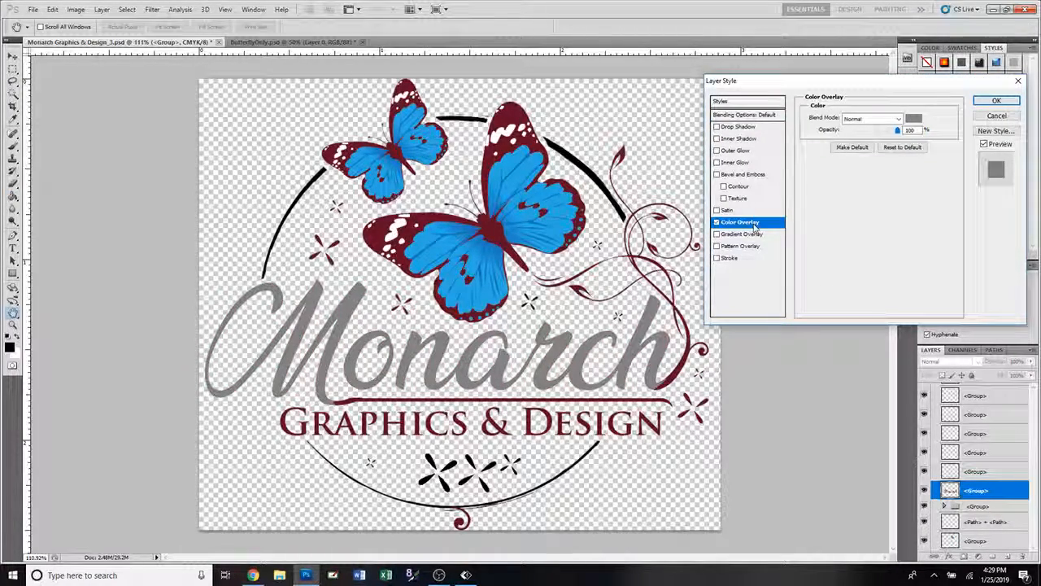
- Set the Monarch lettering's overlay colour to black (#000000) and apply the layer style
click(914, 118)
drag(696, 234, 596, 279)
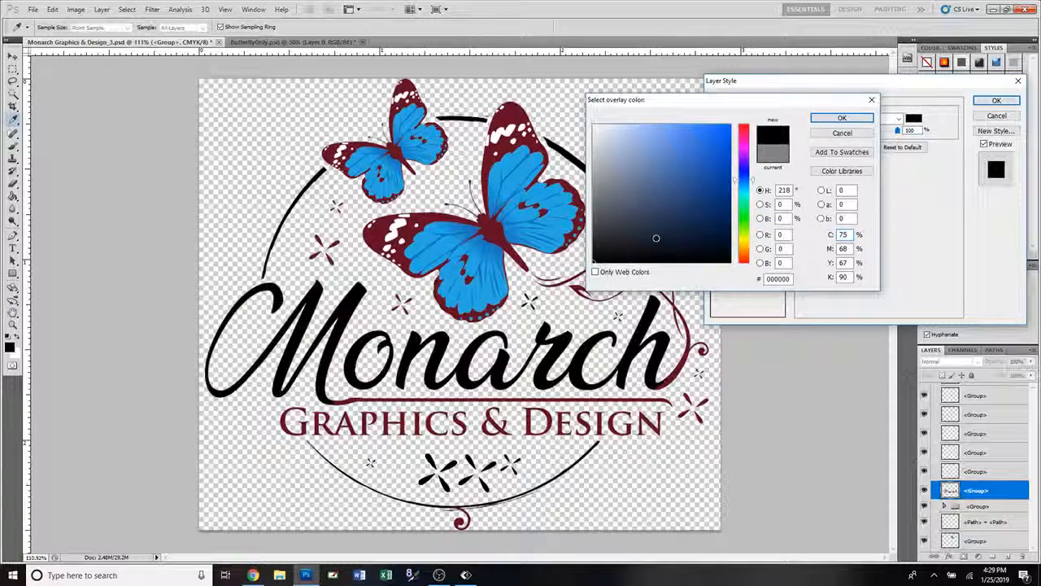
click(842, 118)
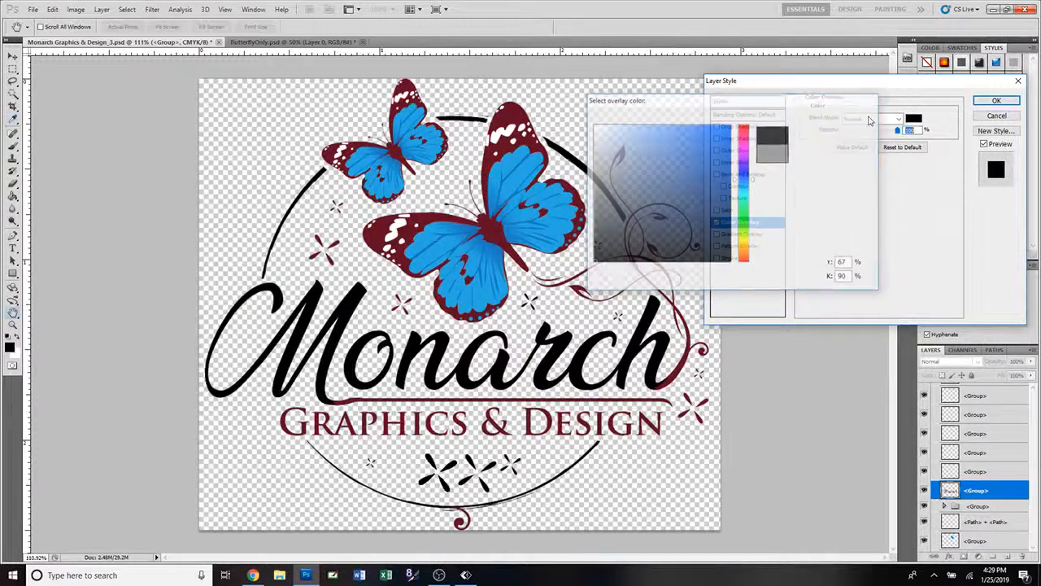
click(996, 101)
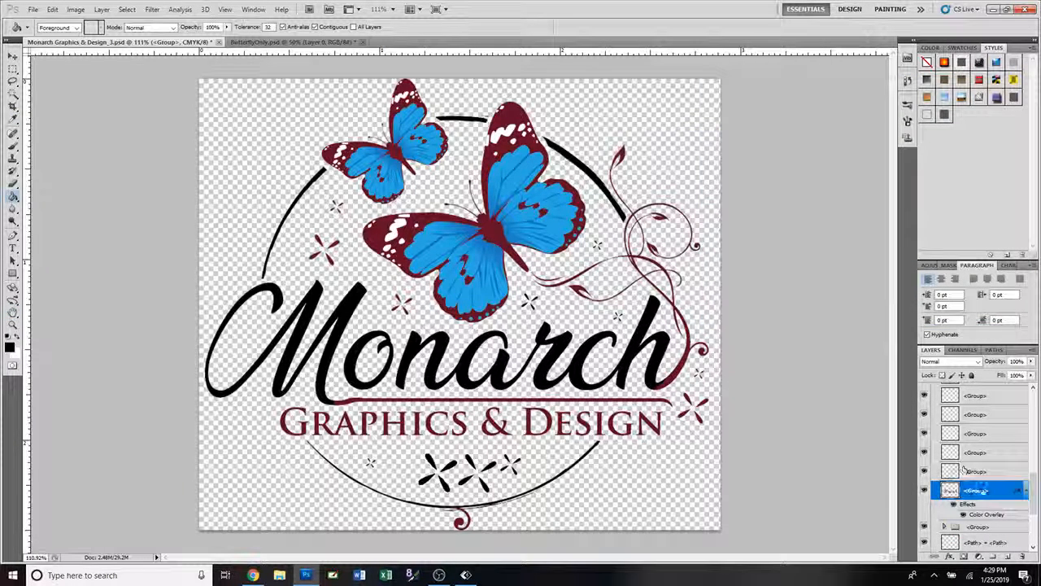
- Copy the lettering's black Color Overlay to the remaining maroon flower layers, and hide the Large Bottom copy layer
drag(1020, 492, 1017, 396)
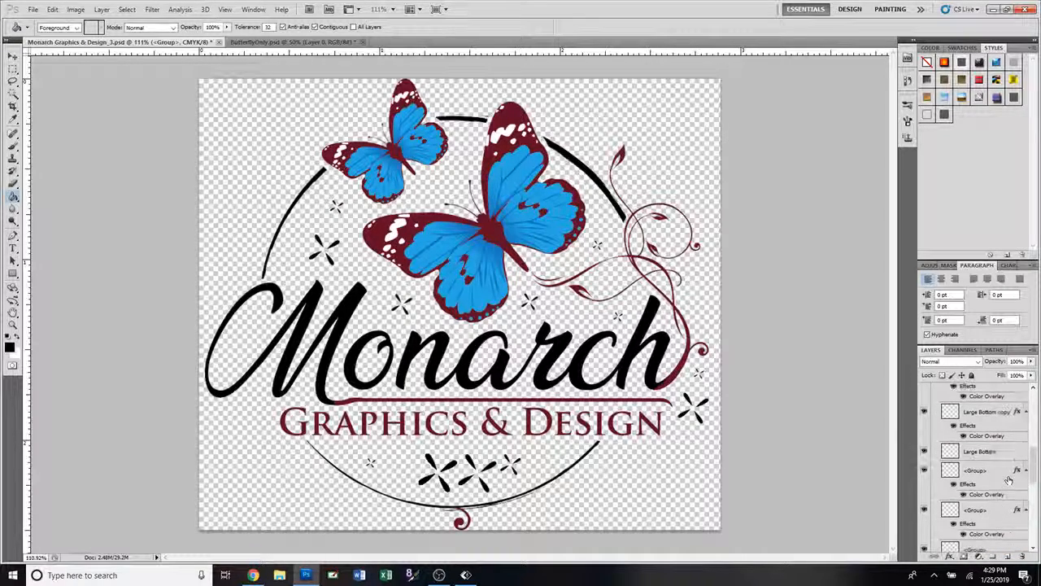
scroll(1007, 480, up, 1)
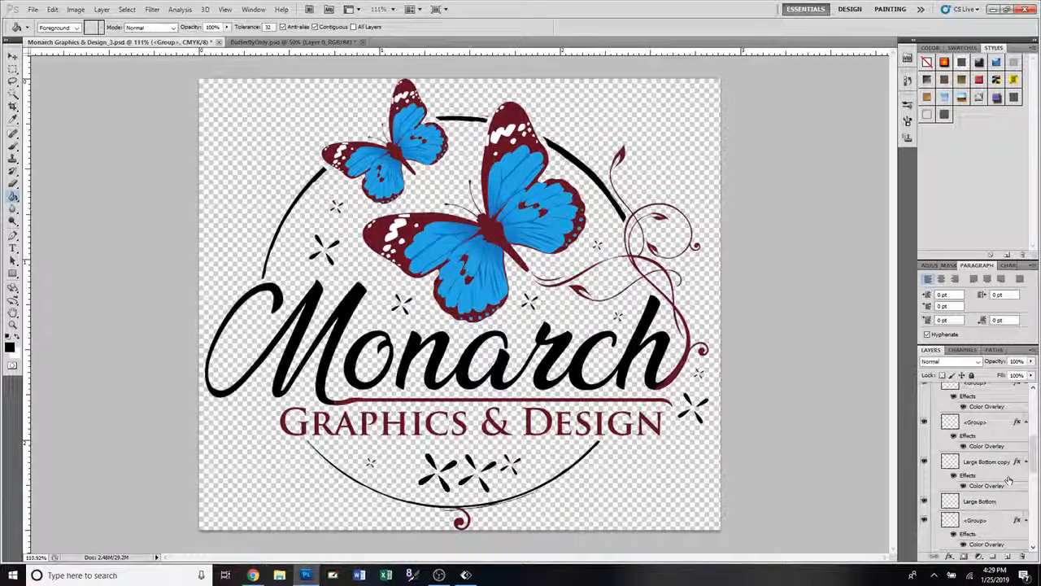
click(924, 462)
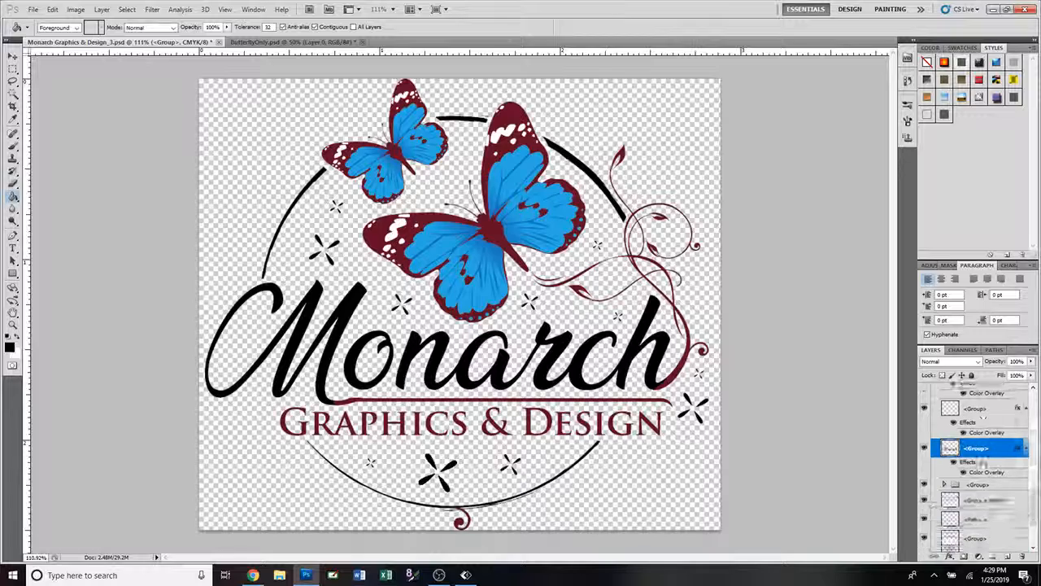
- Copy the black Color Overlay from a group layer to the combined <Path> layer holding the vine swirls and the underline
scroll(982, 462, up, 2)
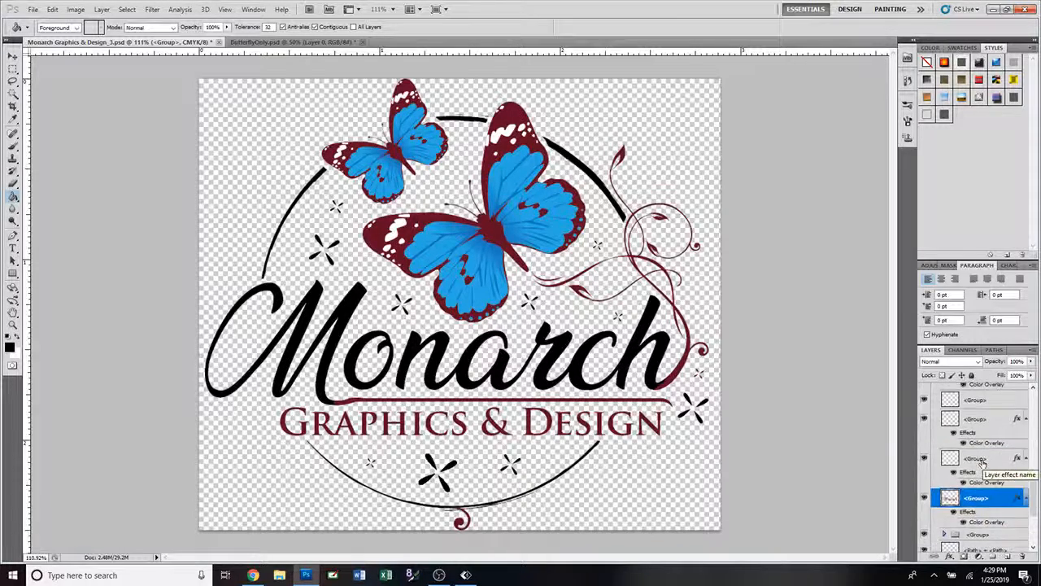
scroll(983, 462, down, 2)
scroll(982, 462, down, 3)
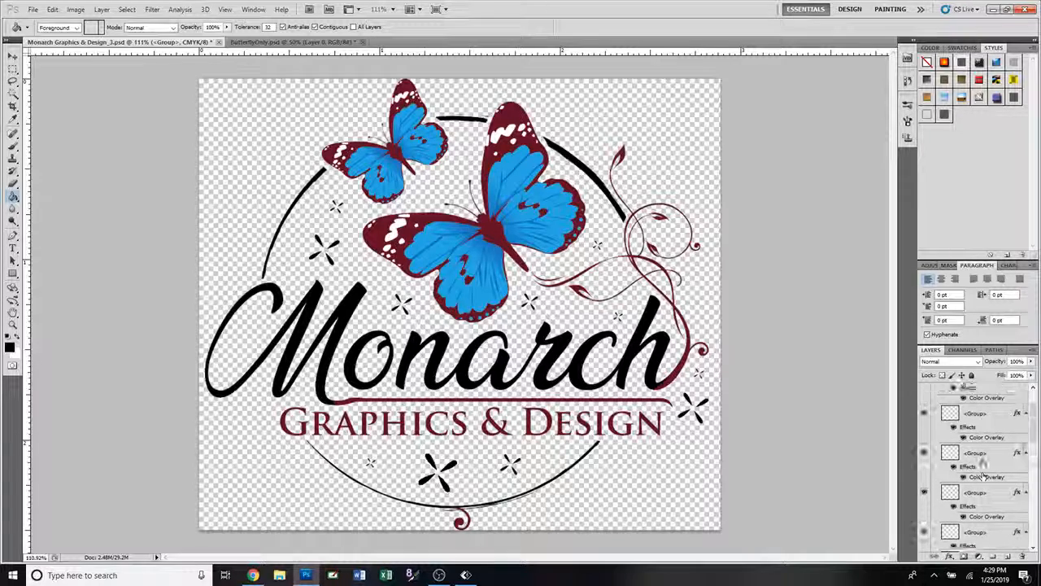
scroll(982, 467, down, 1)
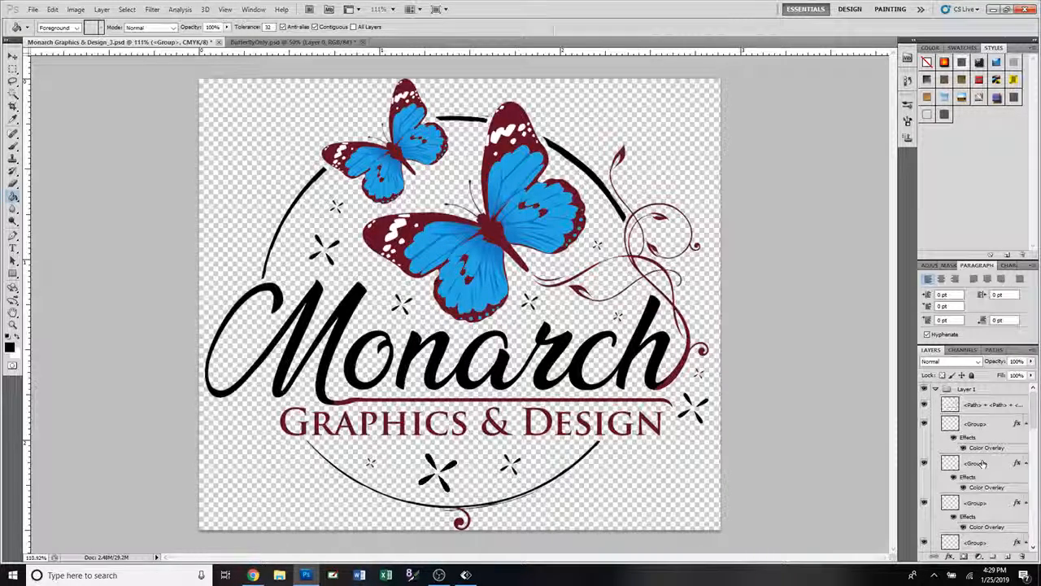
alt+drag(1017, 426, 1018, 405)
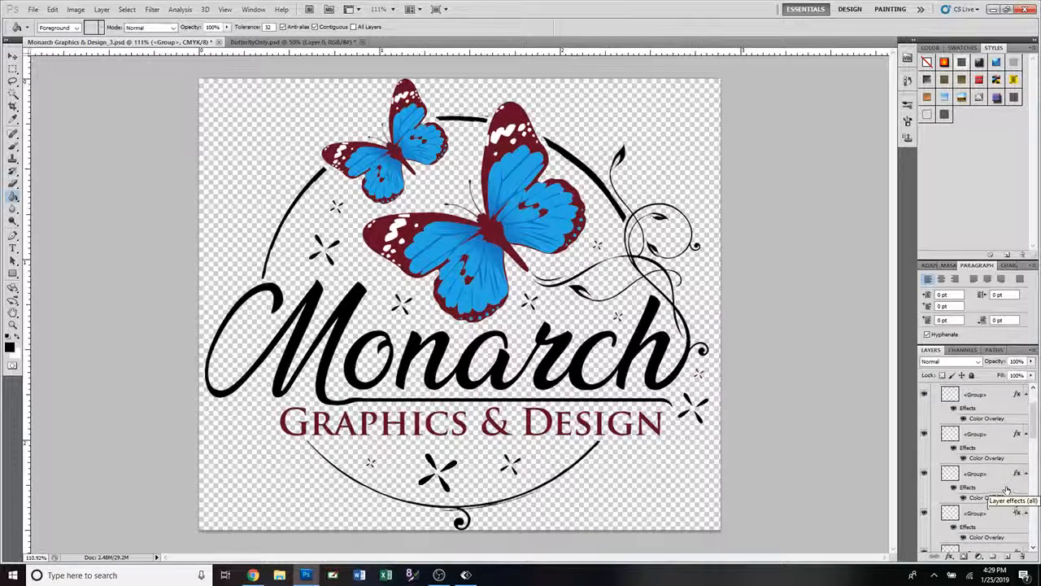
- Locate the group layer holding the maroon Graphics & Design lettering by toggling its visibility
scroll(1006, 488, down, 2)
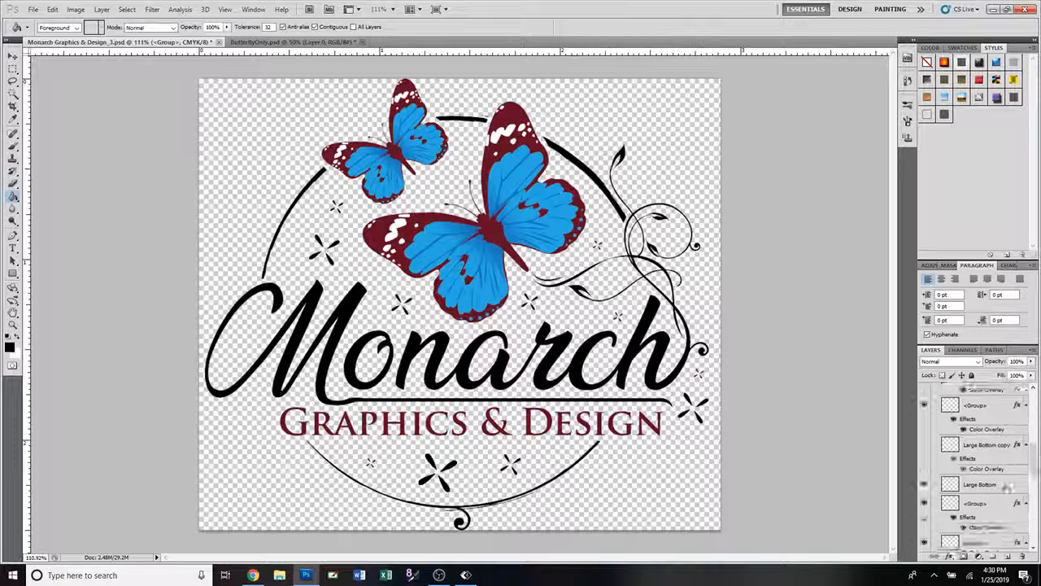
scroll(1006, 488, down, 2)
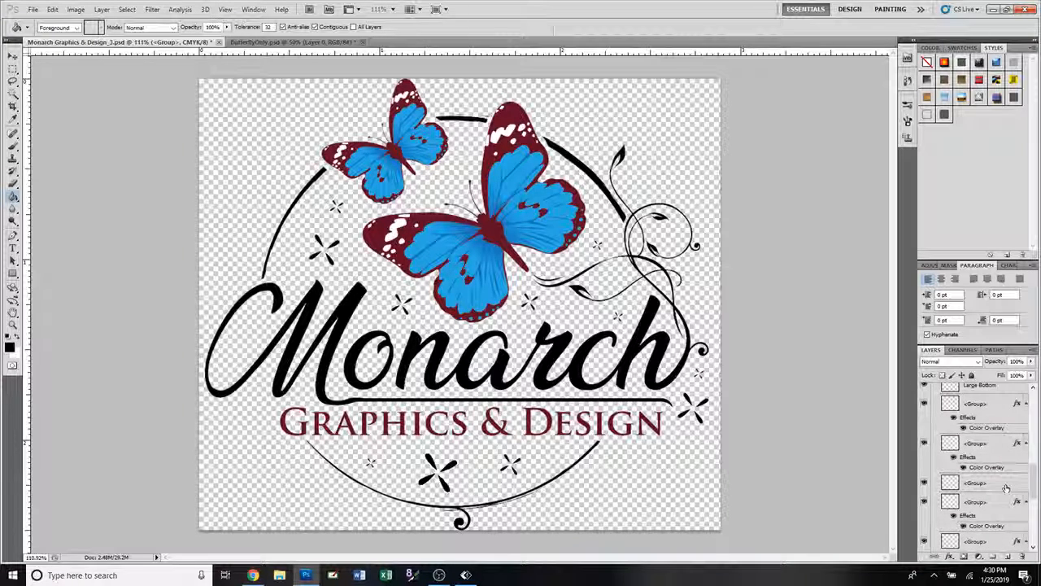
scroll(1006, 488, down, 1)
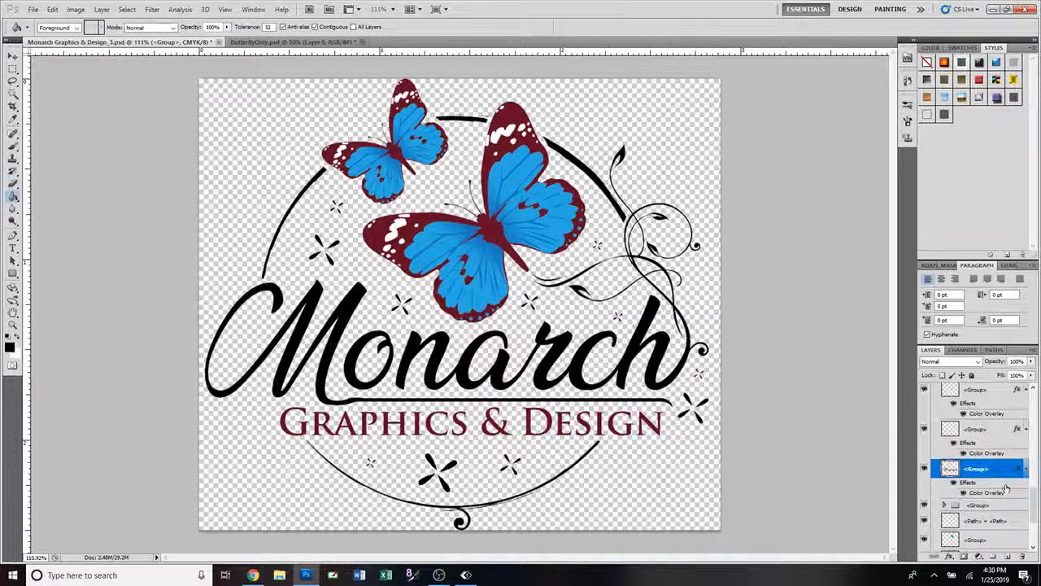
scroll(1006, 488, down, 1)
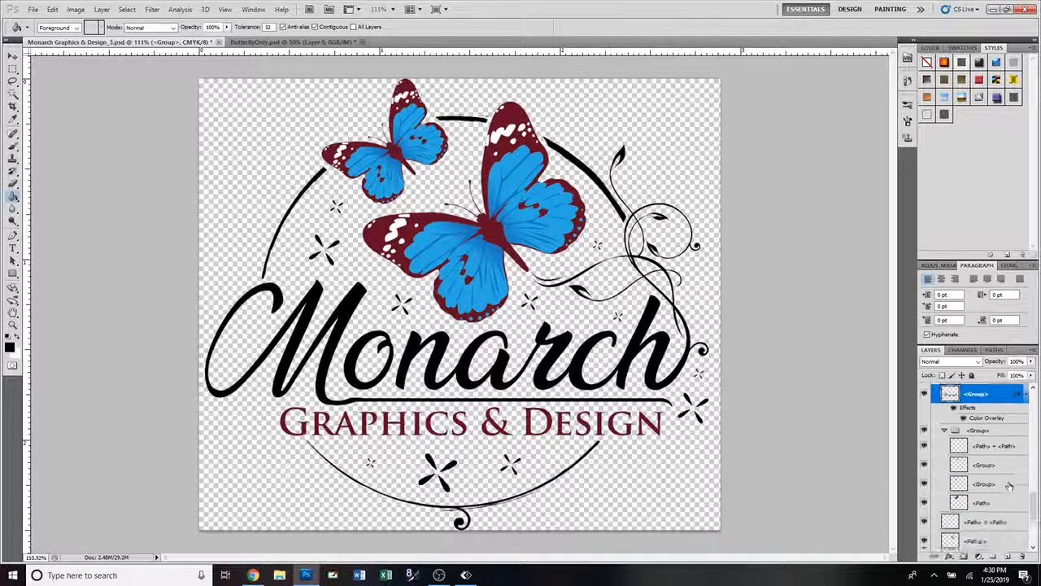
scroll(1009, 485, down, 2)
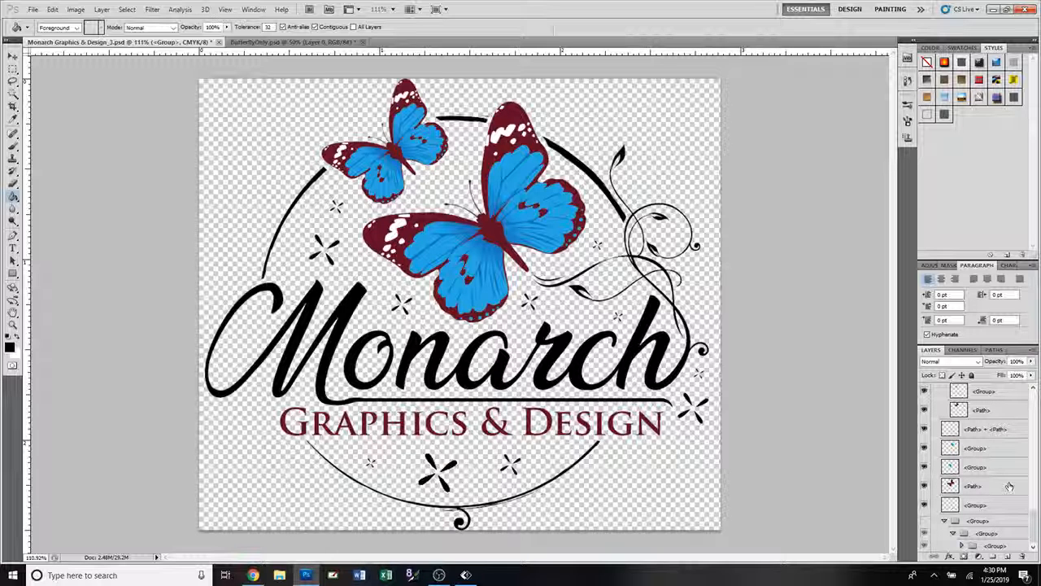
click(925, 506)
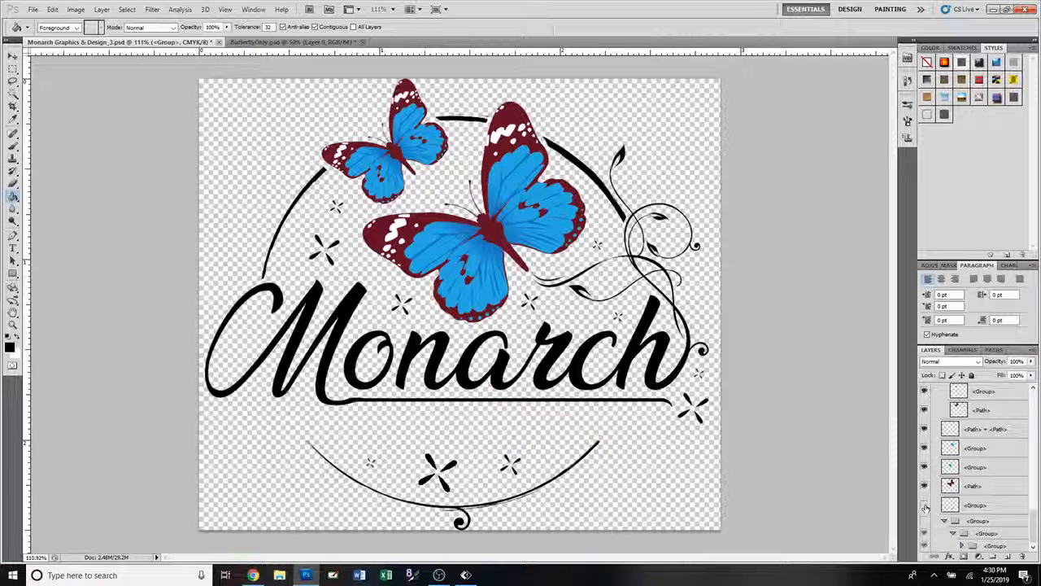
- Add a black (#000000) Color Overlay to the Graphics & Design lettering's group layer, sampling the colour from the black artwork
click(1005, 506)
double_click(1009, 506)
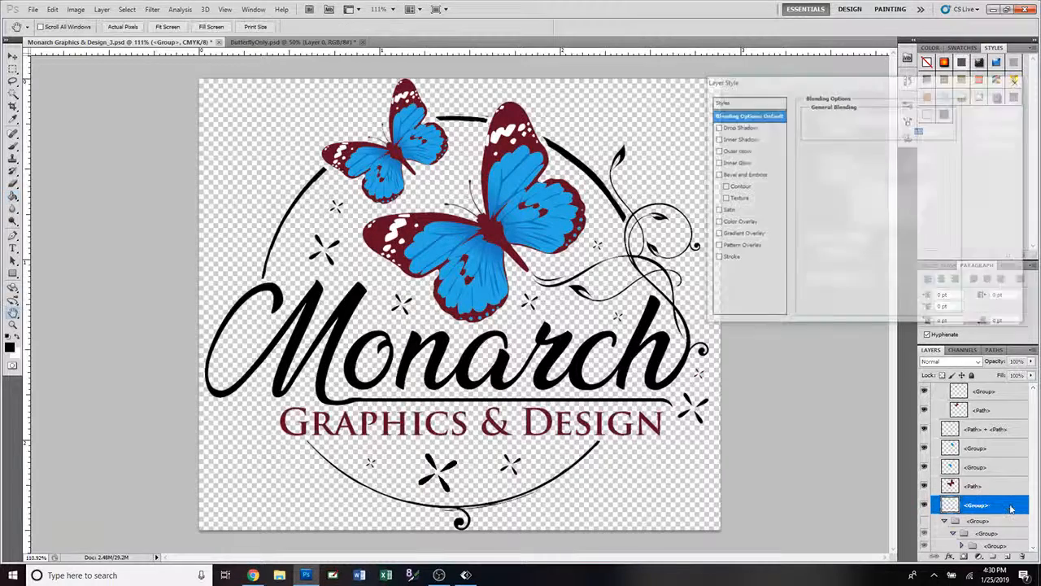
click(716, 222)
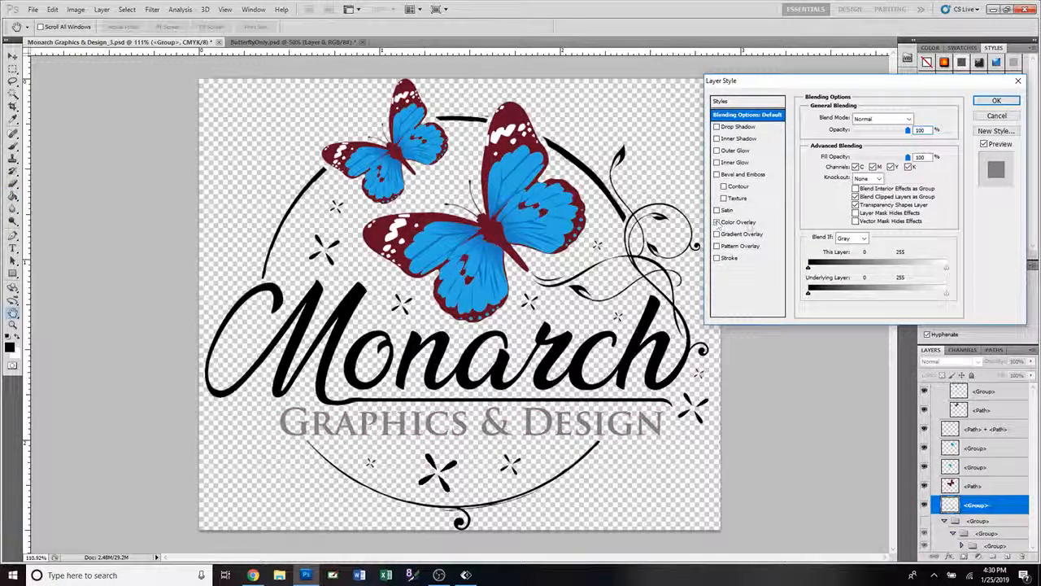
click(763, 222)
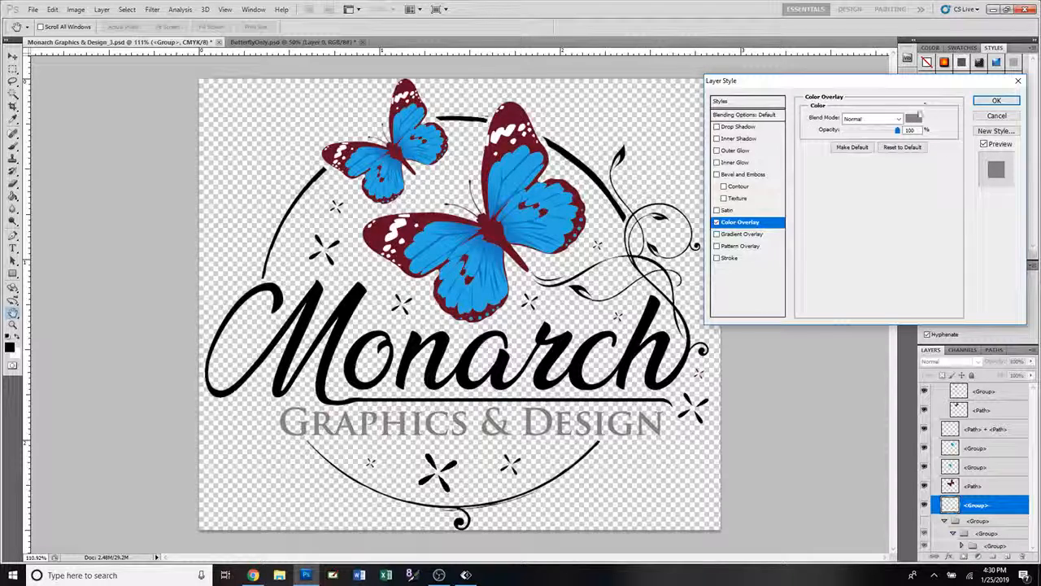
click(913, 118)
click(549, 314)
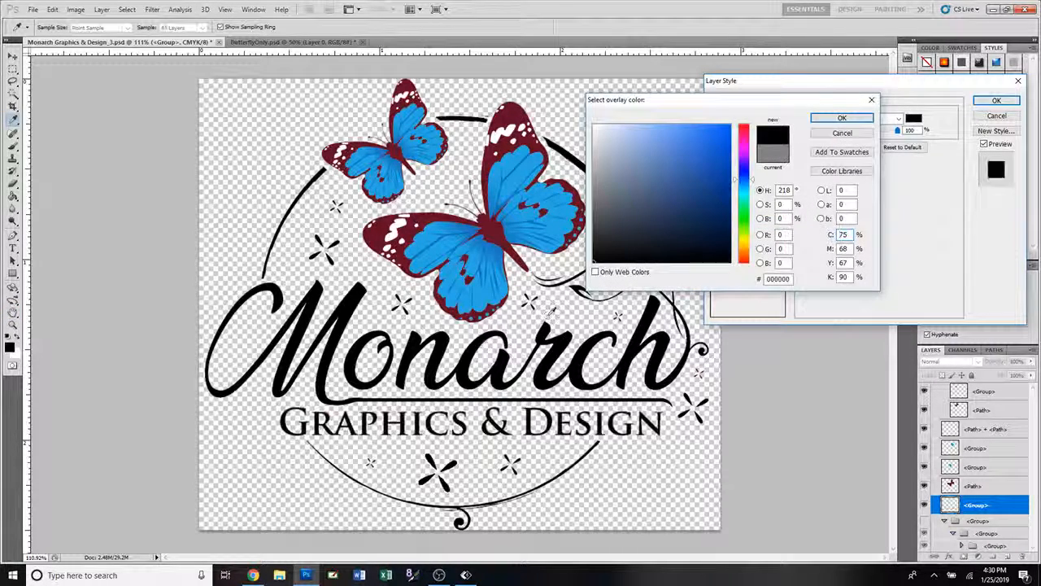
click(842, 118)
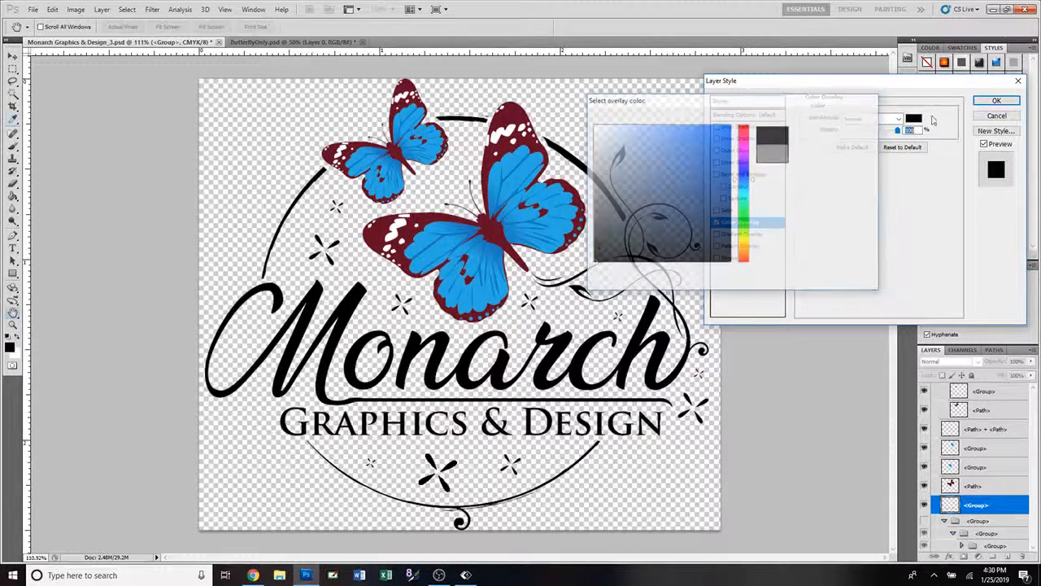
click(996, 100)
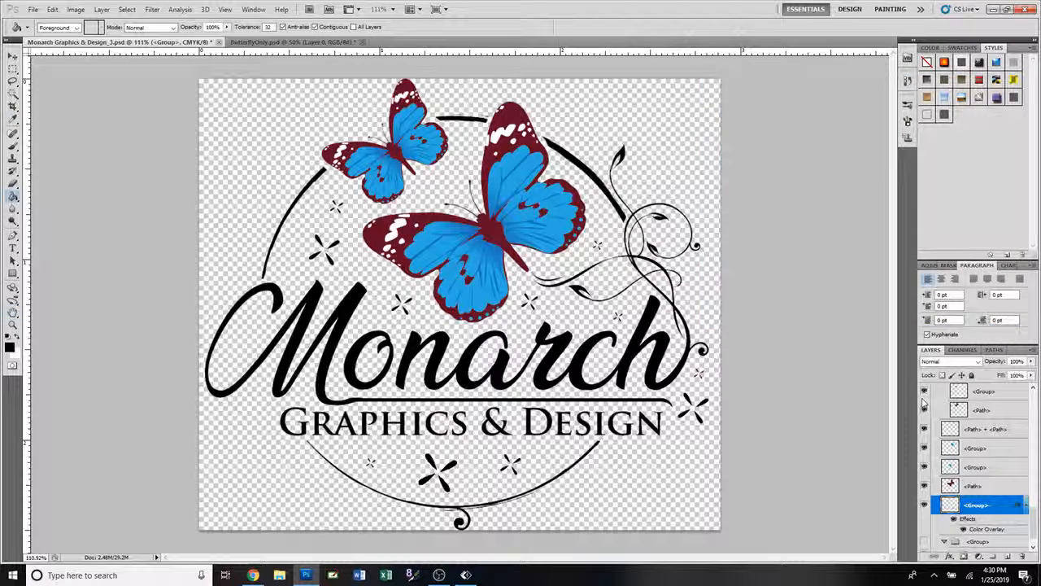
- Rename the lettering's group layer as Graphics & Design
double_click(975, 506)
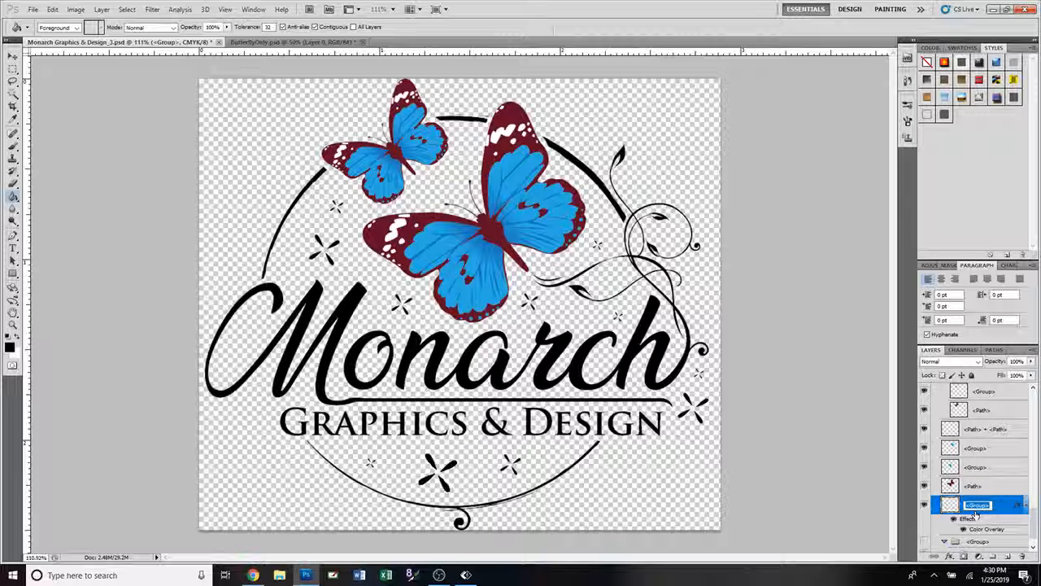
key(Return)
key(p)
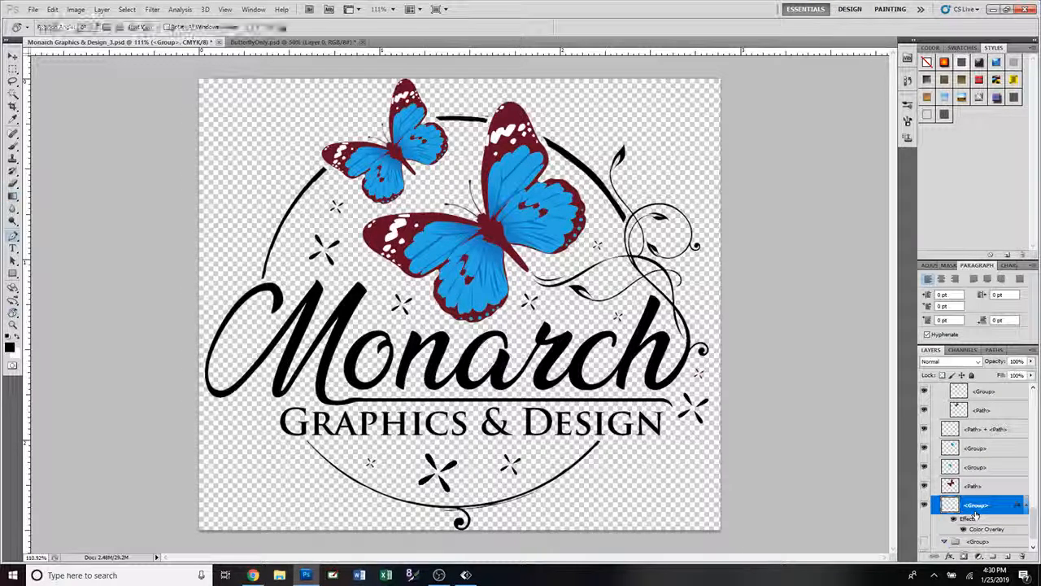
double_click(977, 506)
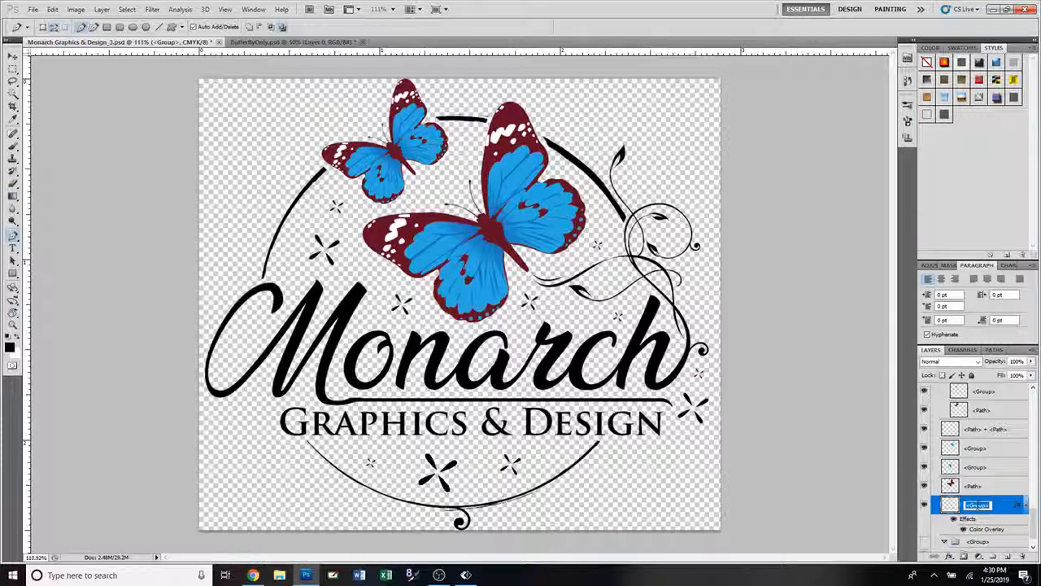
text(Glaphics &)
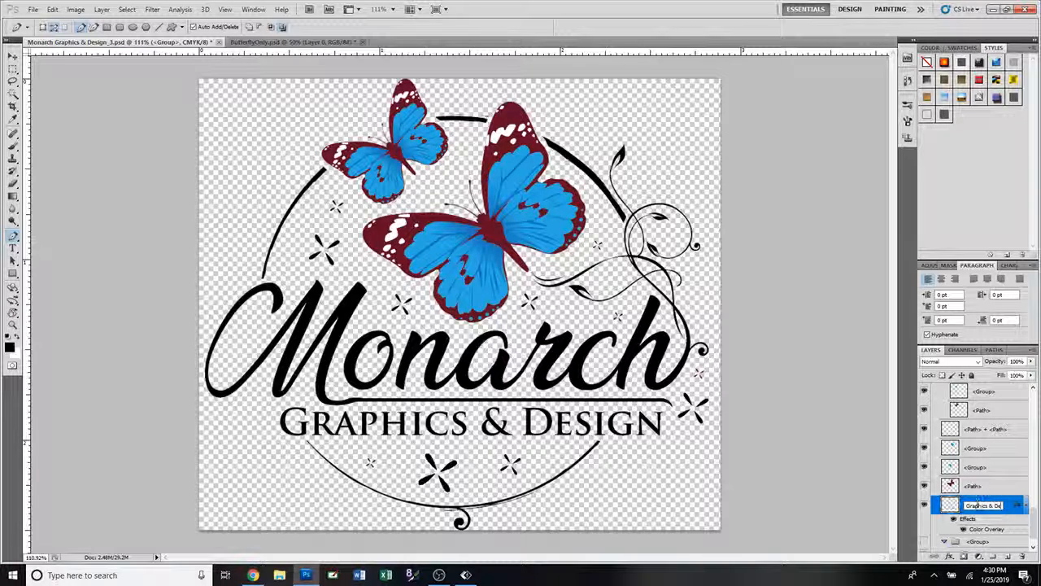
text( Design)
key(Return)
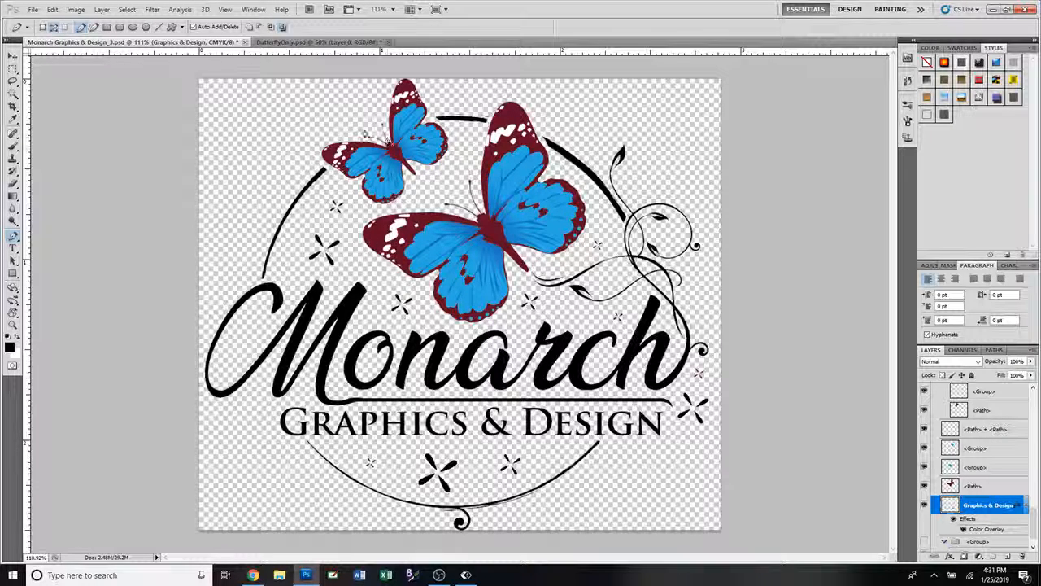
- Switch to ButterflyOnly.psd, undo the last colour change on the butterfly, and scale it proportionally to about 54%
click(303, 44)
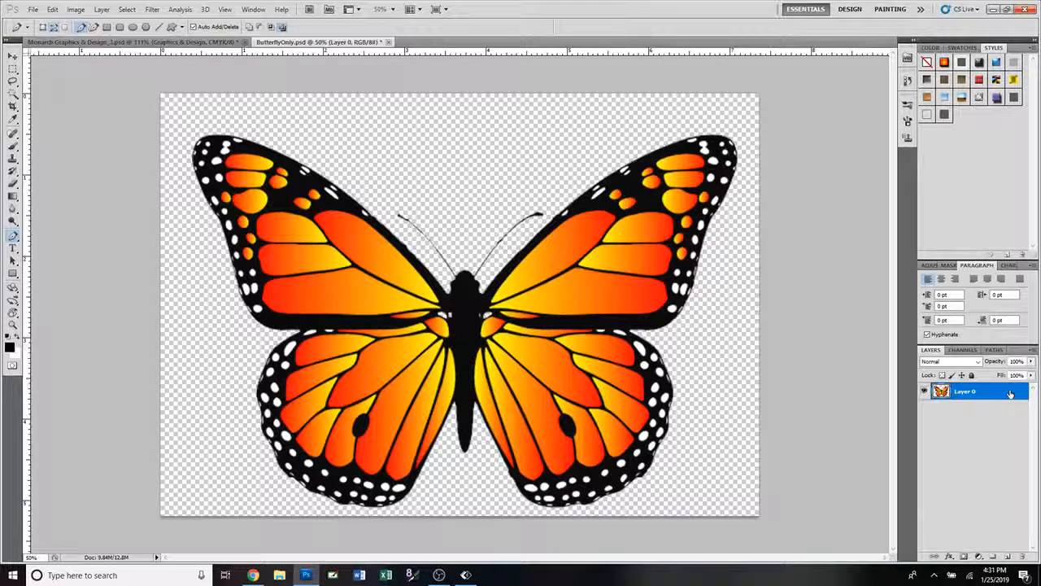
key(ctrl+z)
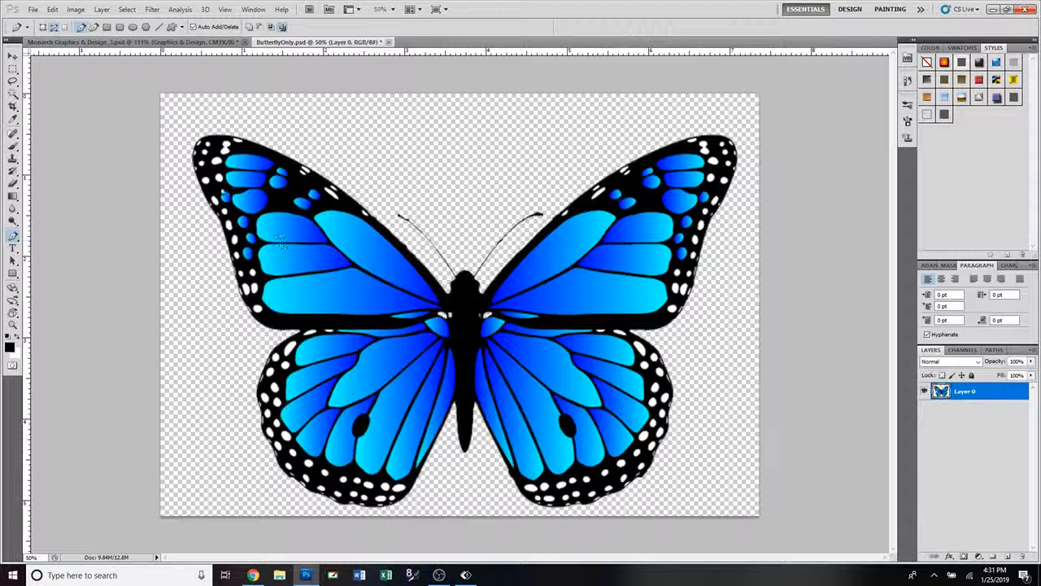
click(12, 56)
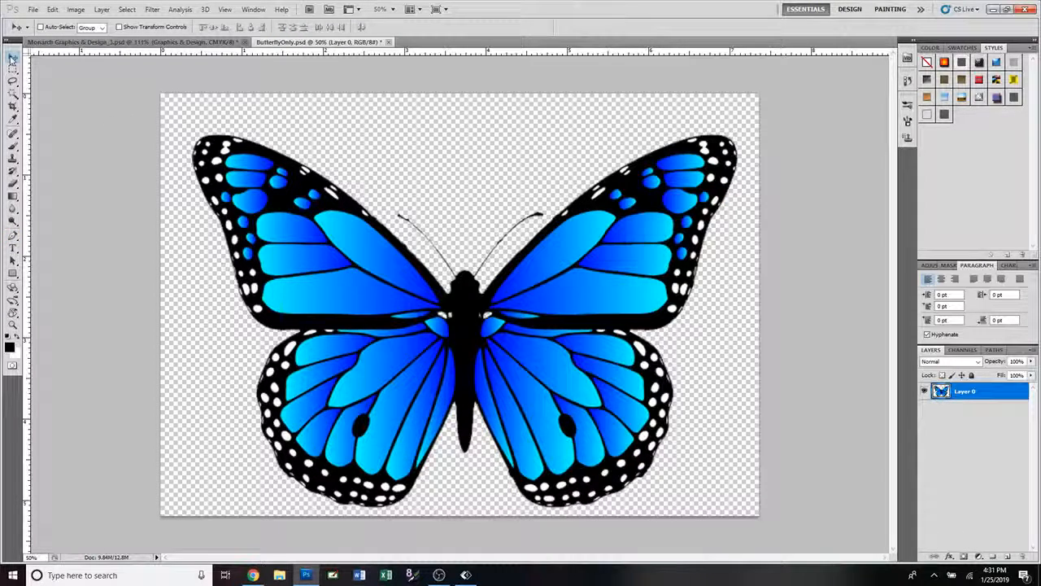
key(ctrl+t)
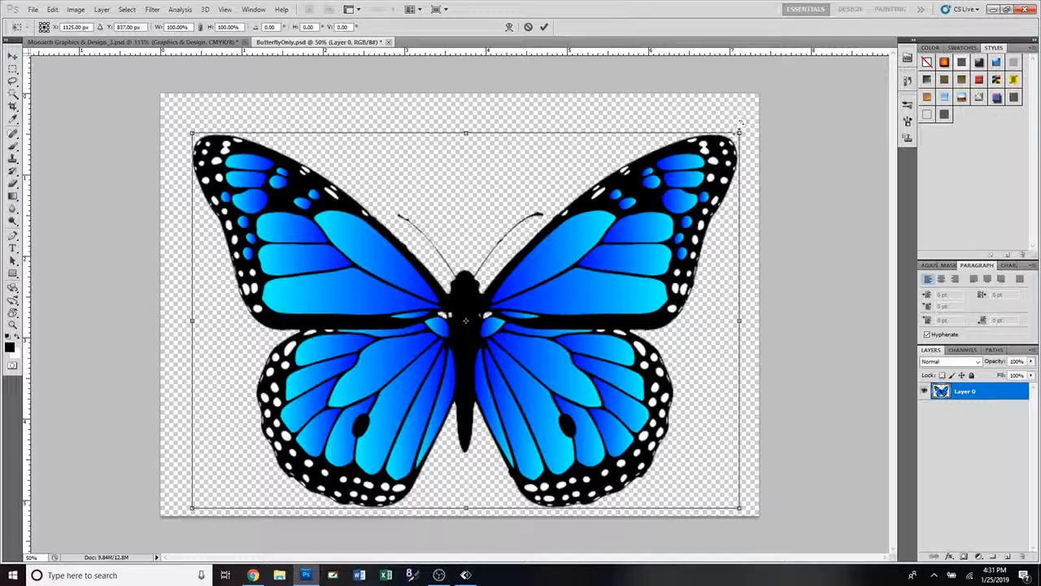
drag(738, 133, 488, 304)
drag(416, 379, 440, 235)
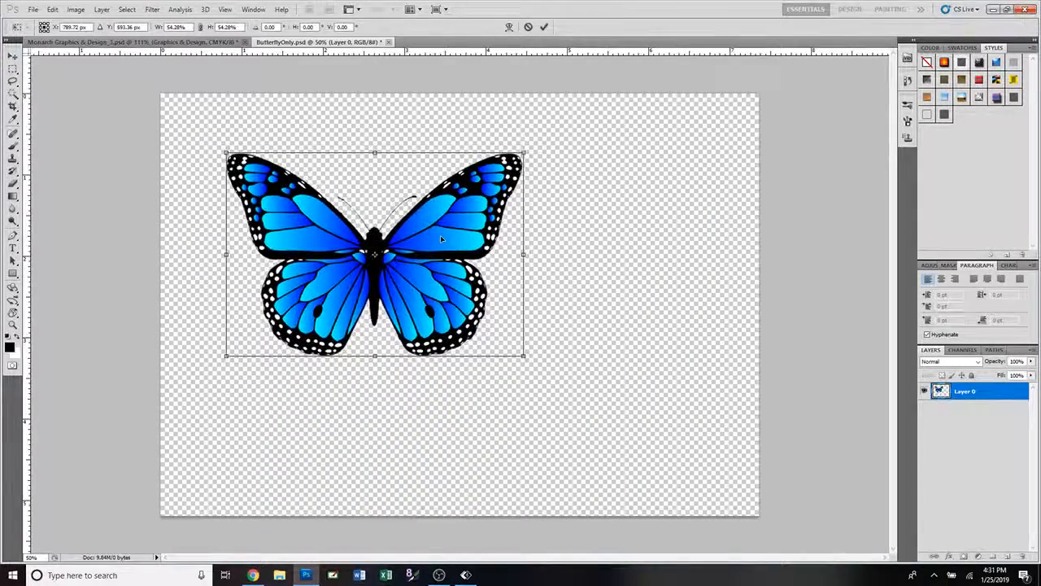
click(544, 28)
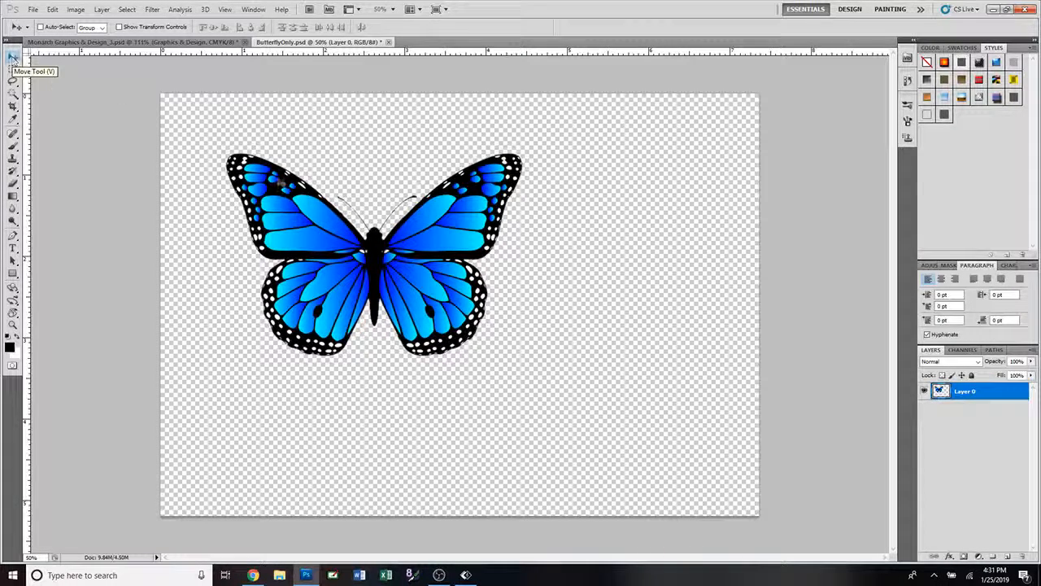
- Copy the blue butterfly into the Monarch Graphics & Design_3.psd document and scale it proportionally to about 39% near the large maroon butterfly
drag(294, 208, 173, 47)
drag(323, 162, 400, 221)
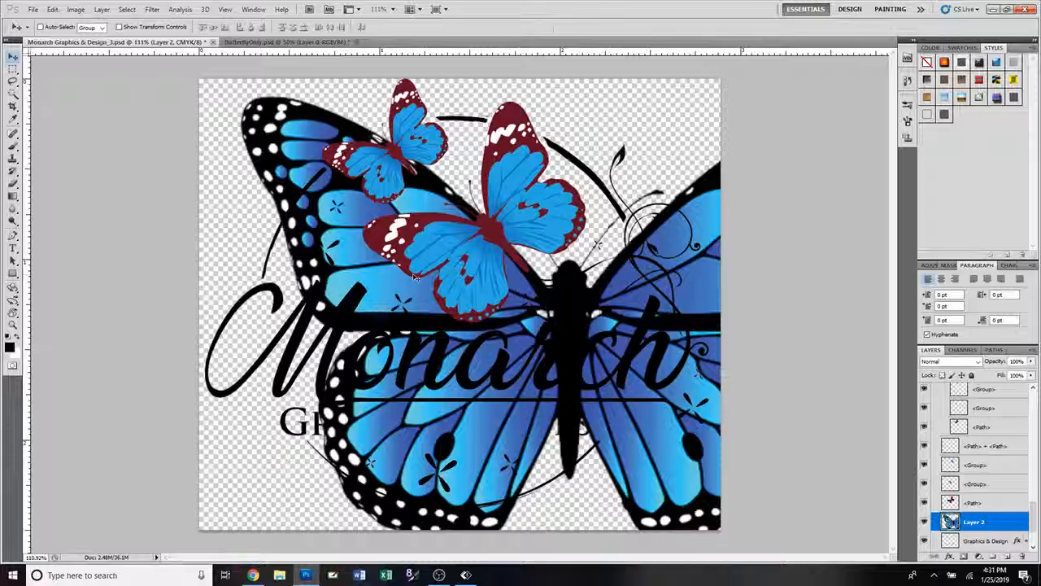
key(ctrl+t)
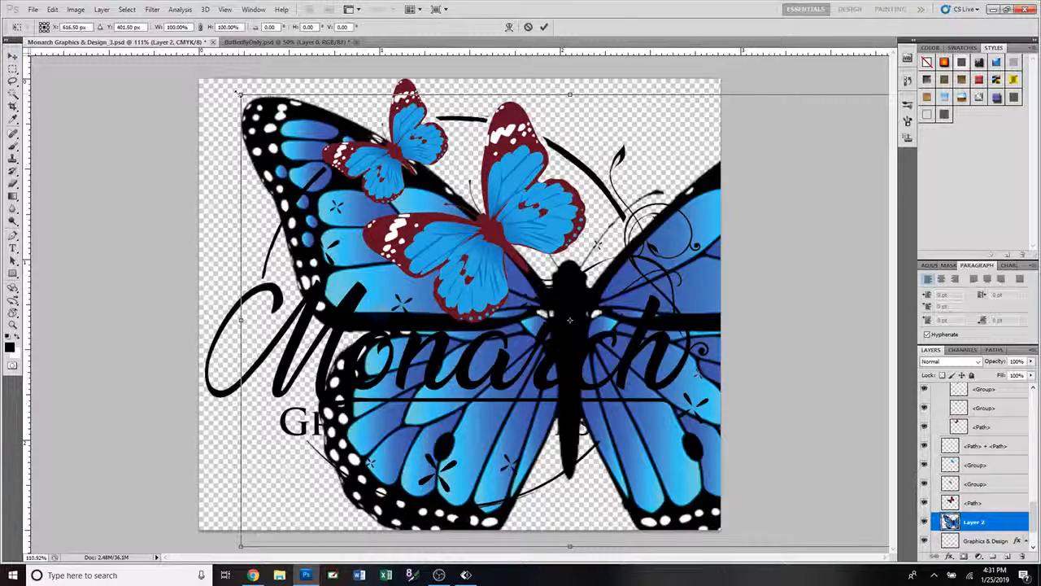
drag(241, 94, 643, 371)
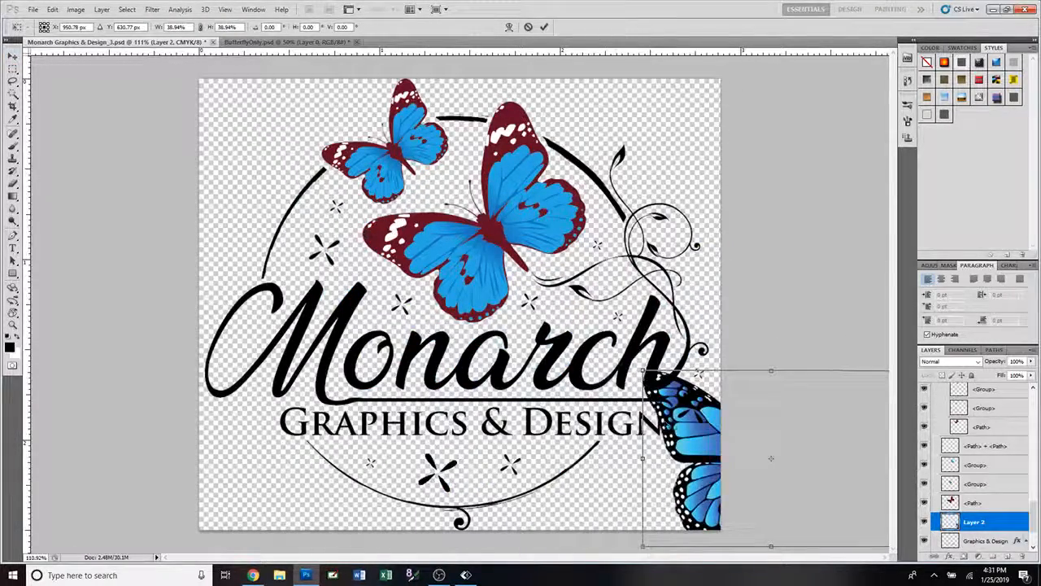
drag(683, 415, 425, 240)
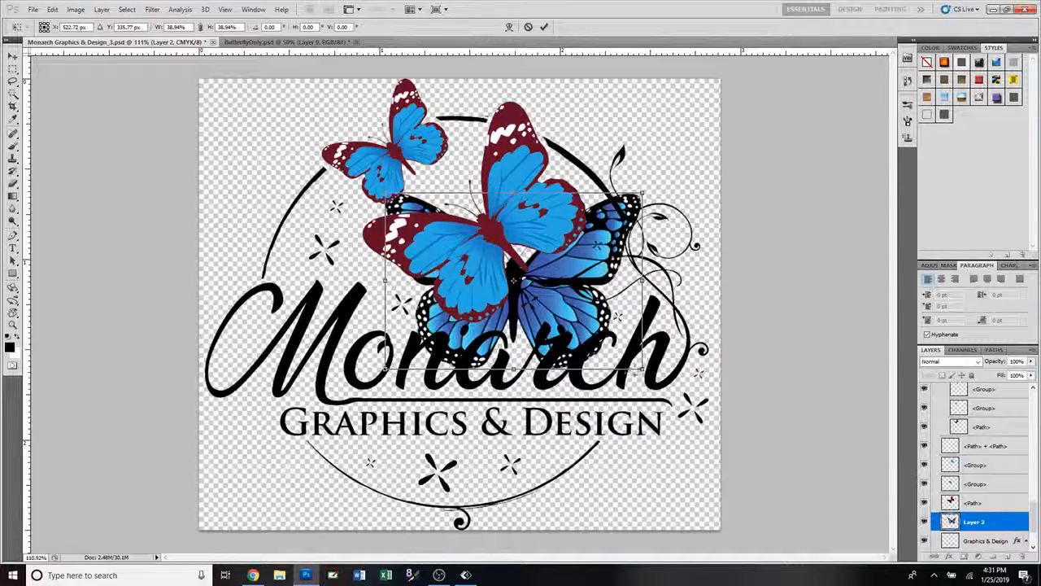
- Rotate the blue butterfly to about -40.7°, align it with the large maroon butterfly, and apply the transform
drag(646, 376, 671, 279)
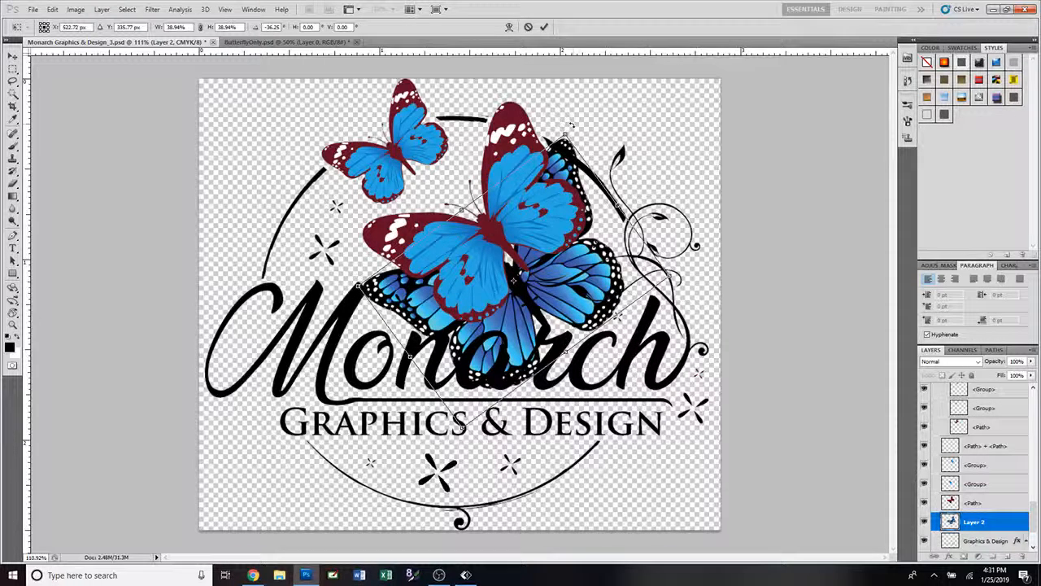
drag(571, 125, 558, 121)
drag(541, 317, 516, 236)
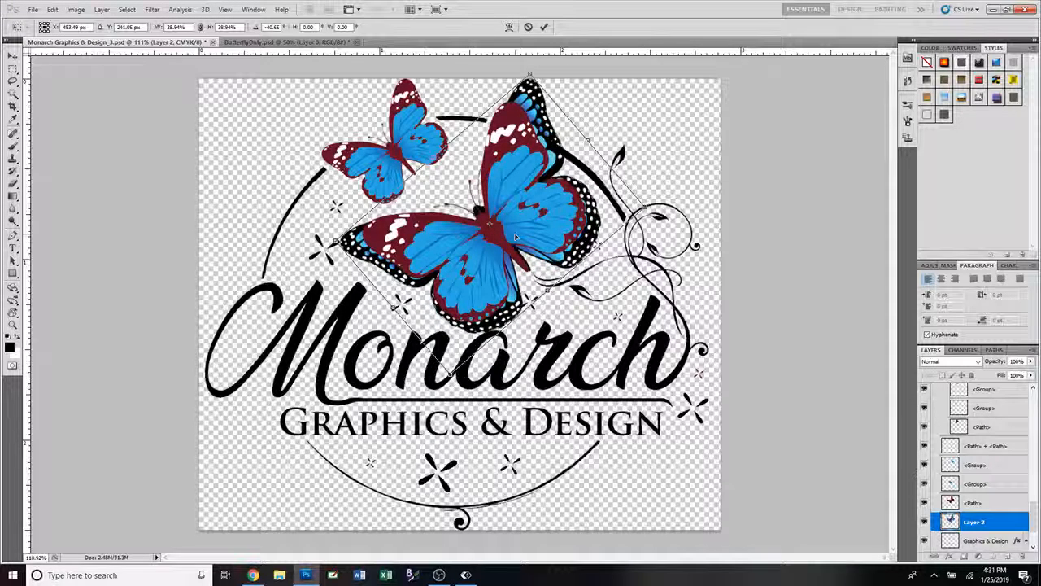
click(544, 27)
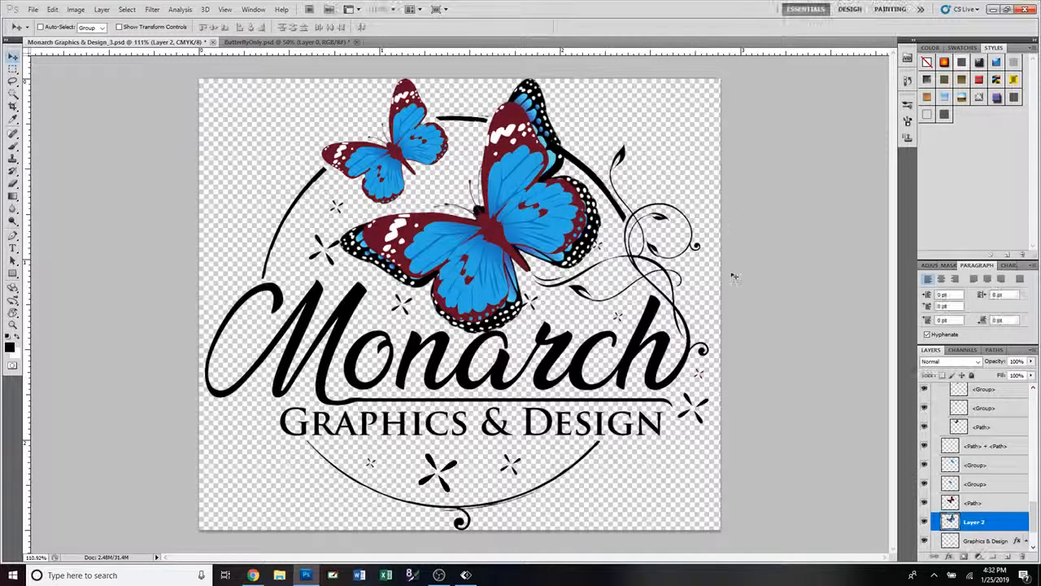
- Rename the pasted butterfly's layer as Blue Butterfly and move it directly above the large maroon butterfly's <Path> layer
double_click(973, 522)
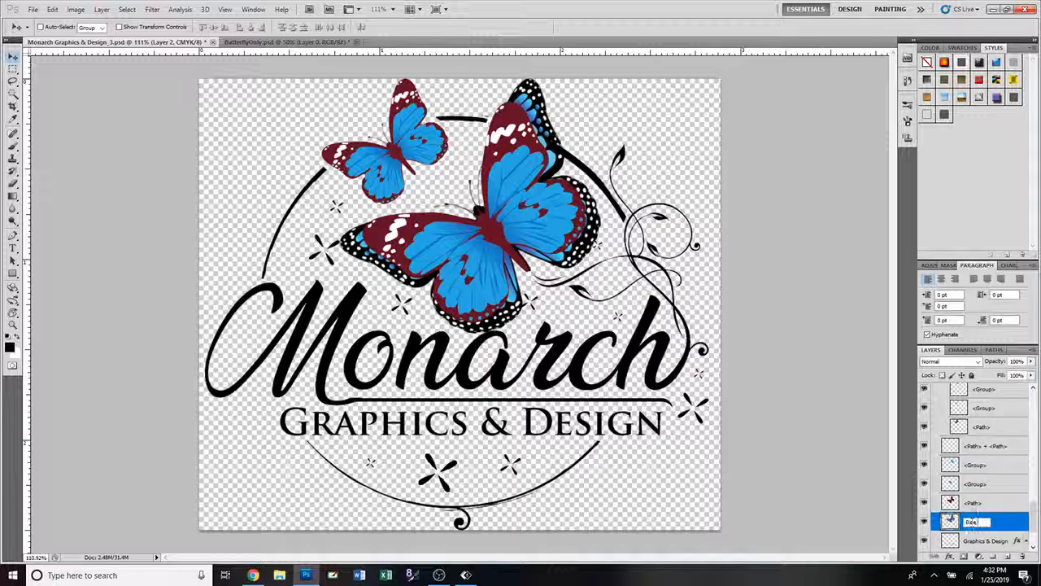
text(Blue Butterfly)
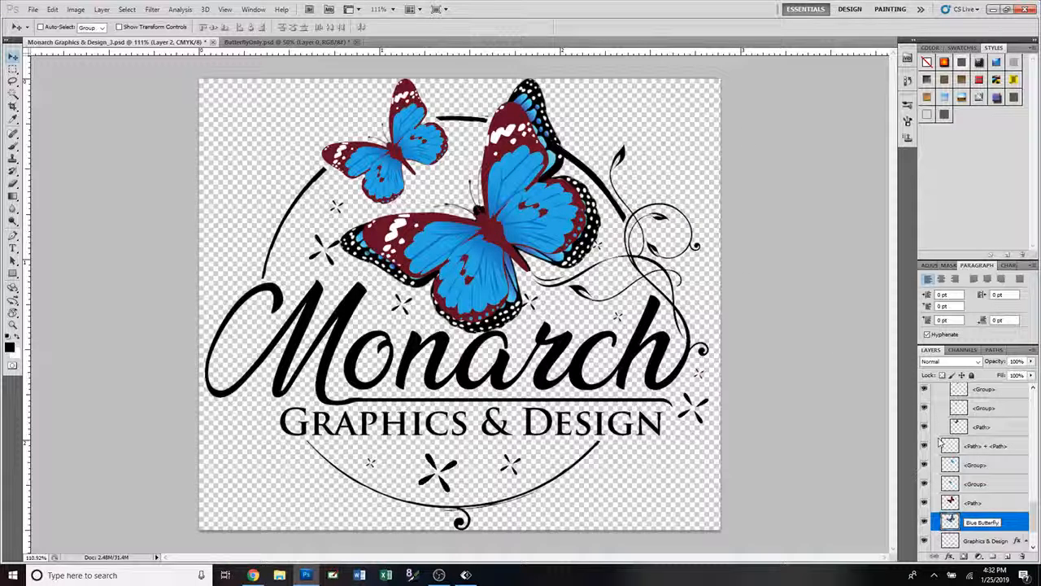
key(Return)
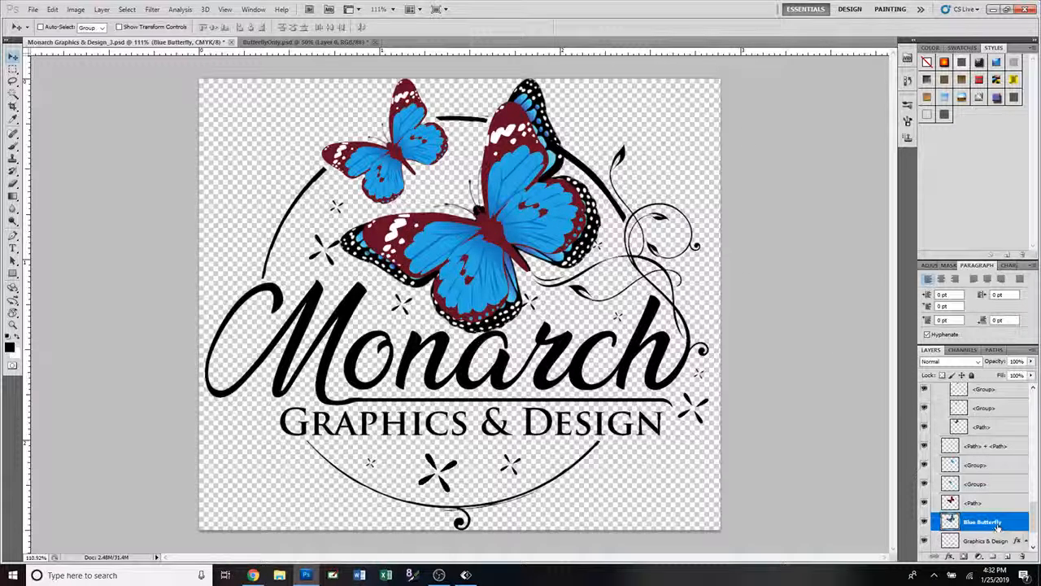
scroll(998, 524, down, 3)
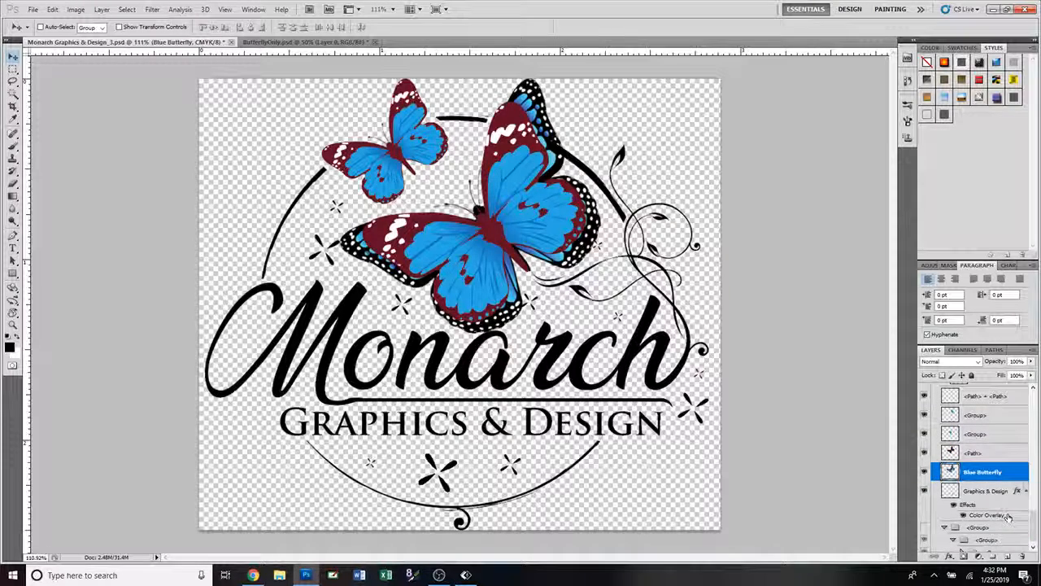
mouse_move(989, 466)
mouse_down()
mouse_move(987, 508)
mouse_move(983, 449)
mouse_up()
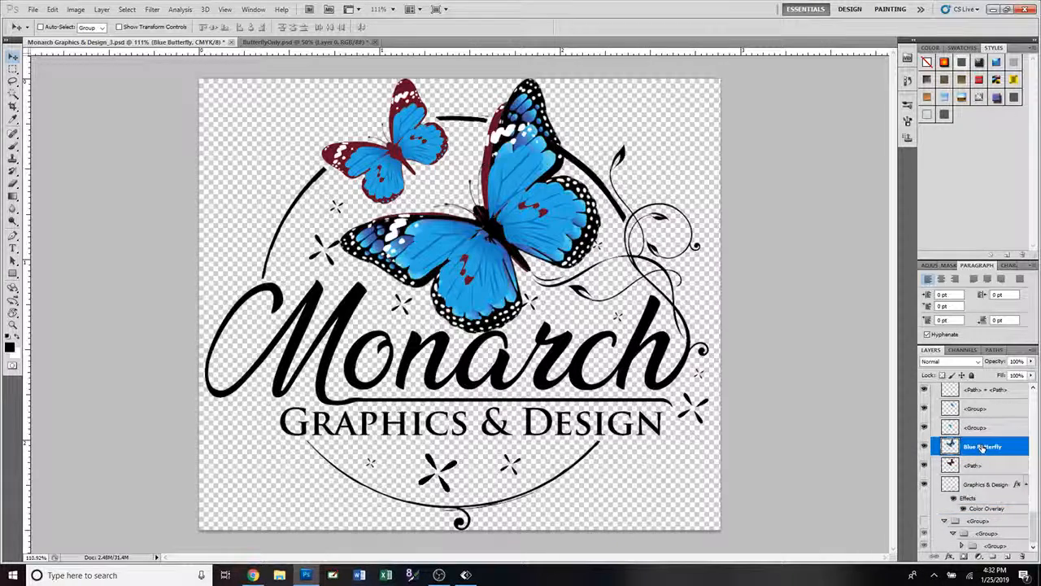
- Move the Blue Butterfly layer above the small butterfly's <Group>, and shift the blue butterfly slightly left to cover the large maroon one
scroll(981, 448, up, 2)
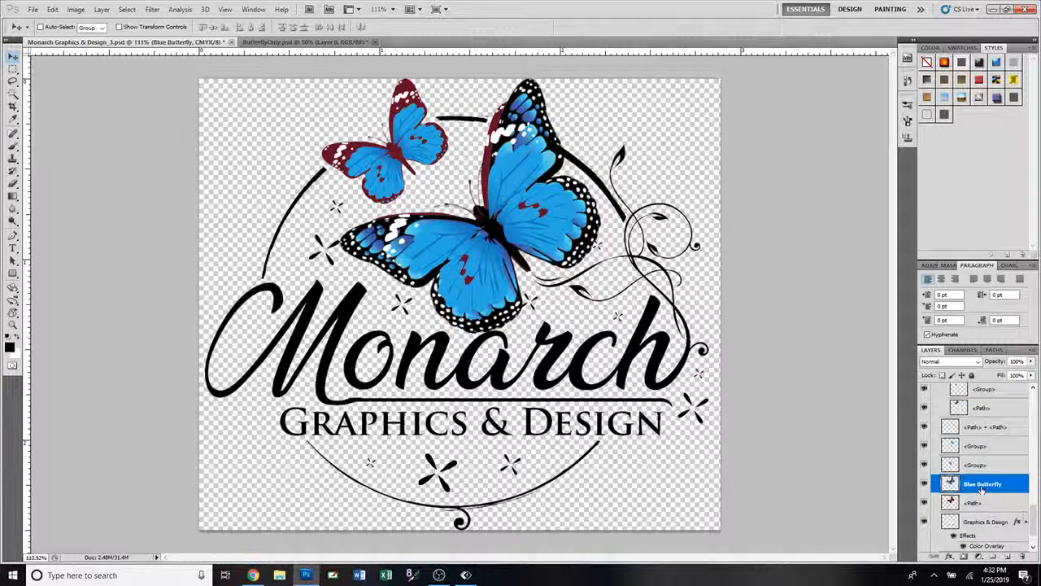
drag(982, 487, 980, 431)
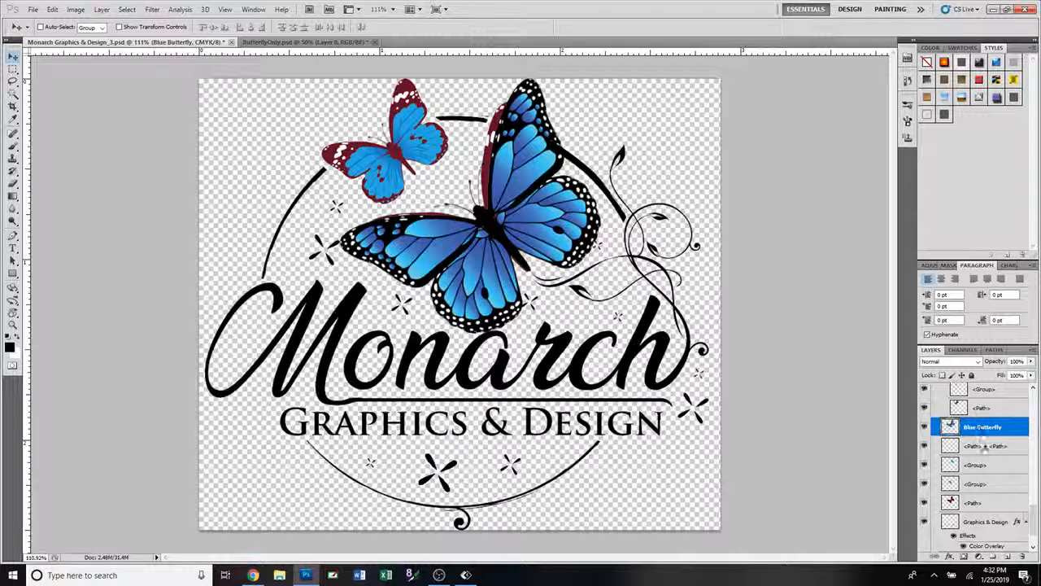
scroll(985, 446, up, 3)
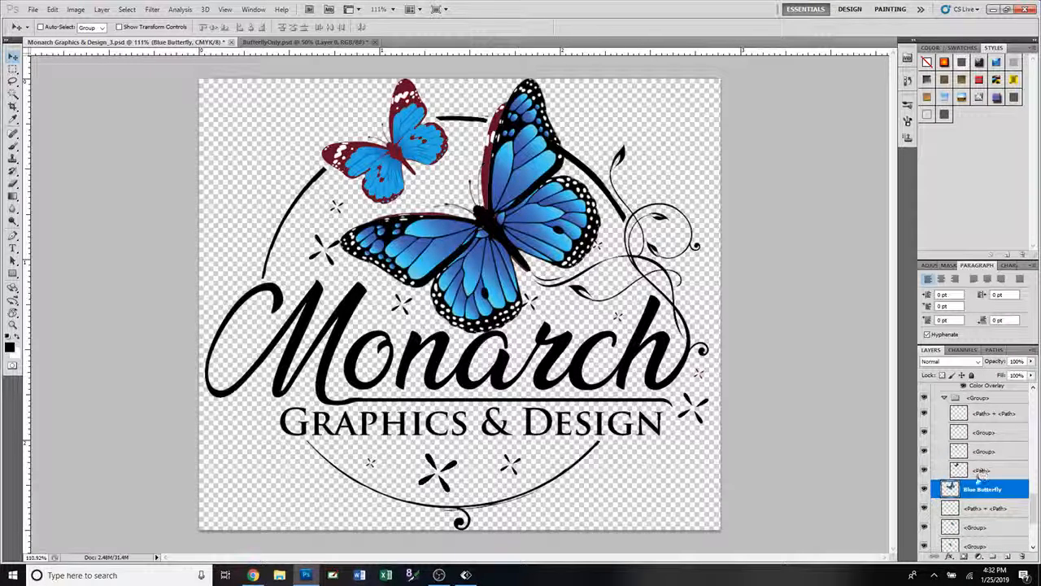
click(944, 399)
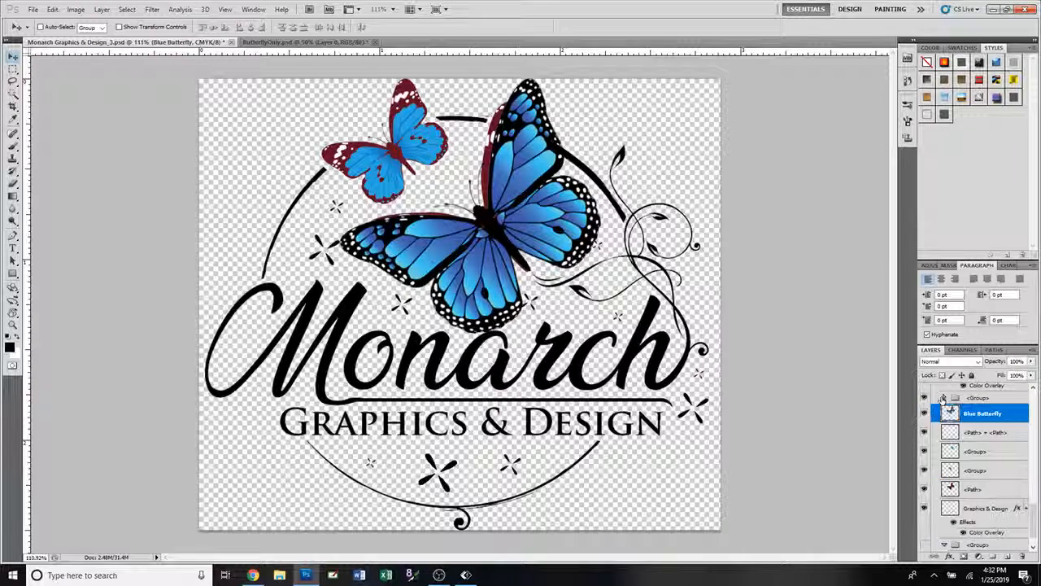
click(944, 398)
drag(983, 491, 974, 399)
drag(956, 489, 975, 404)
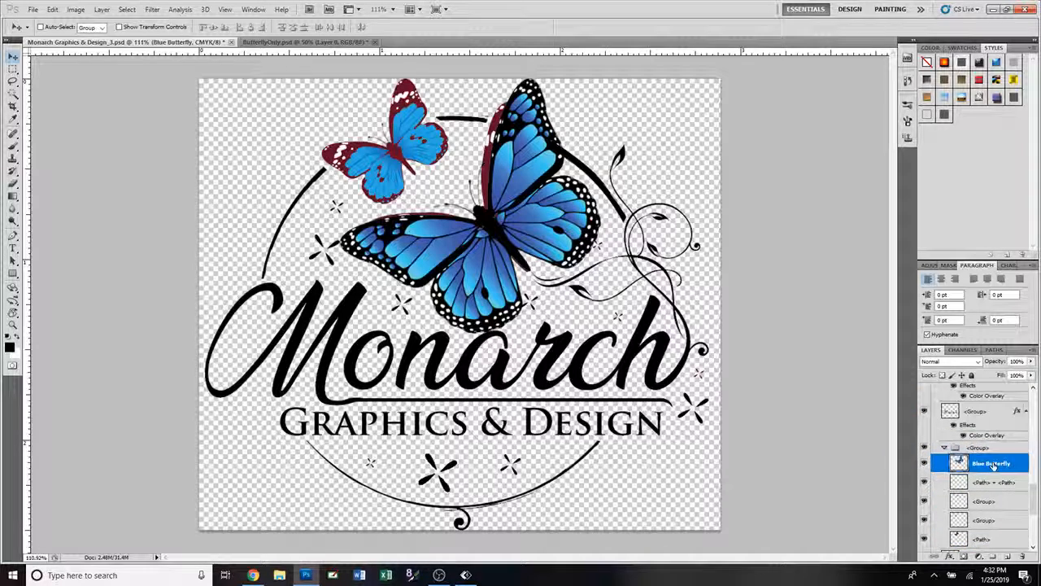
drag(986, 464, 959, 447)
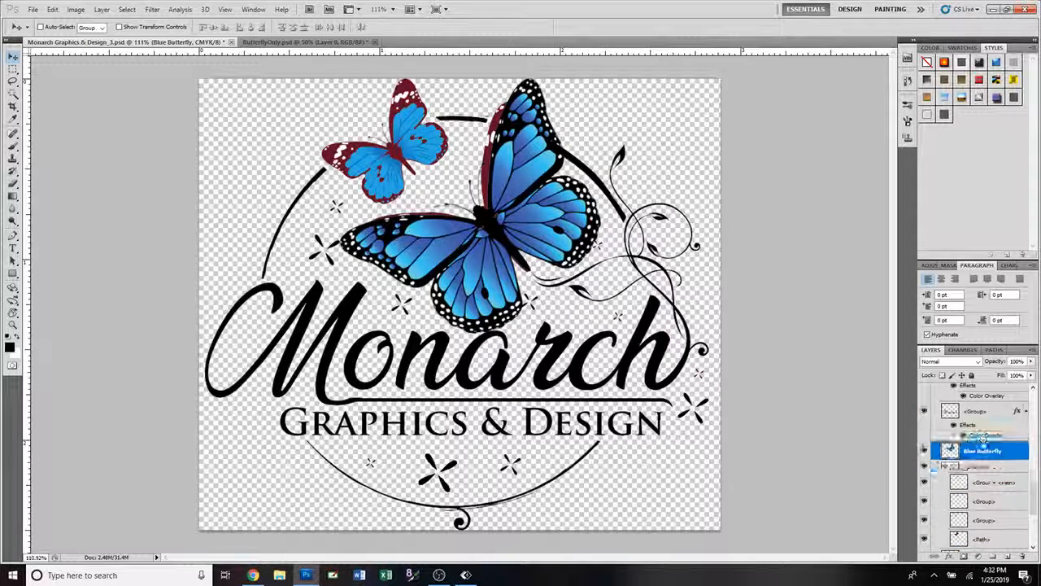
click(944, 467)
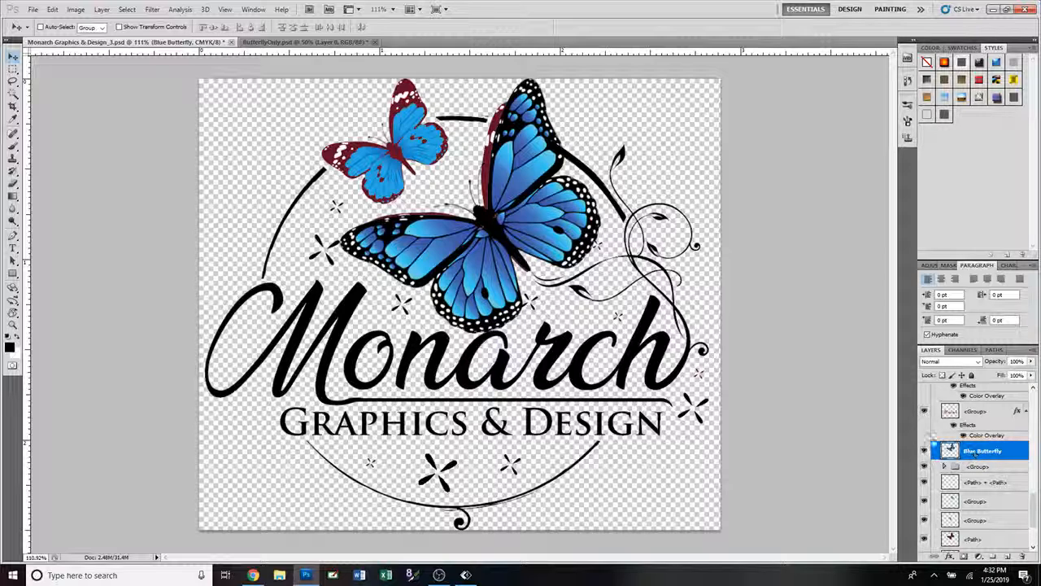
drag(567, 257, 560, 255)
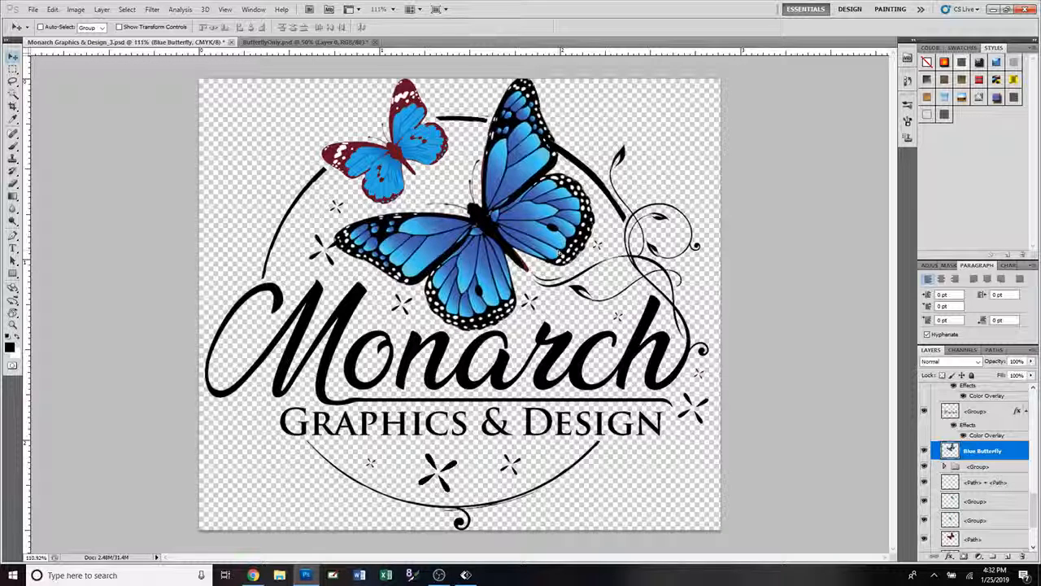
- Hide the large maroon butterfly's original layers: the <Path>, both <Group> layers and the <Path> + <Path> above Graphics & Design
click(944, 466)
scroll(940, 464, down, 2)
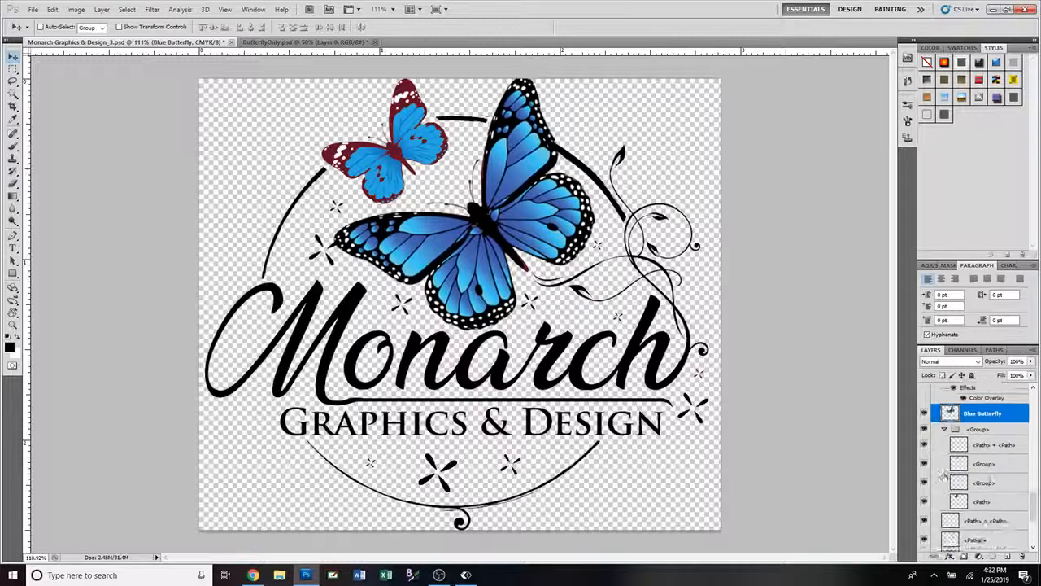
click(925, 504)
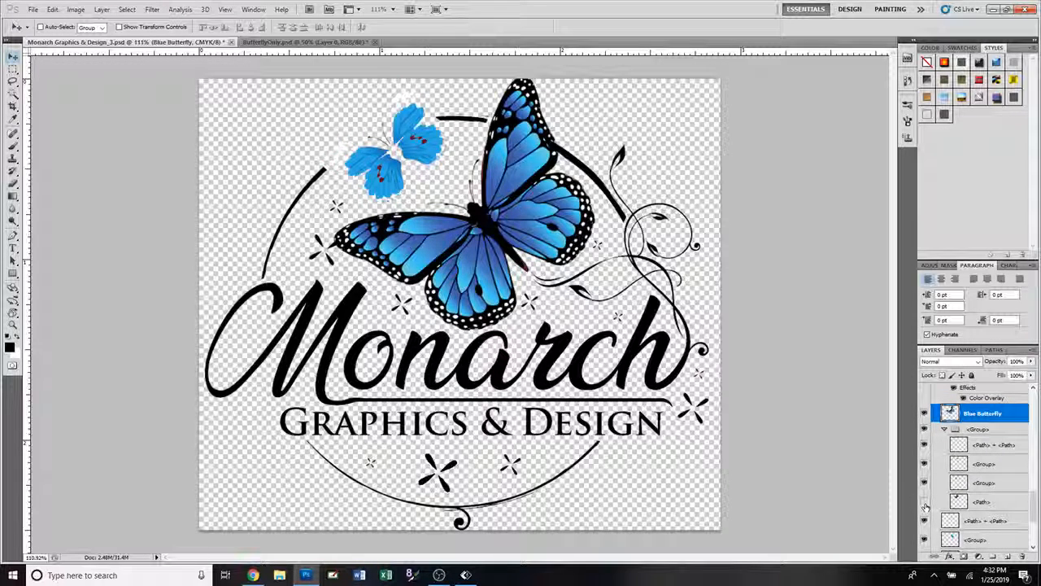
click(925, 504)
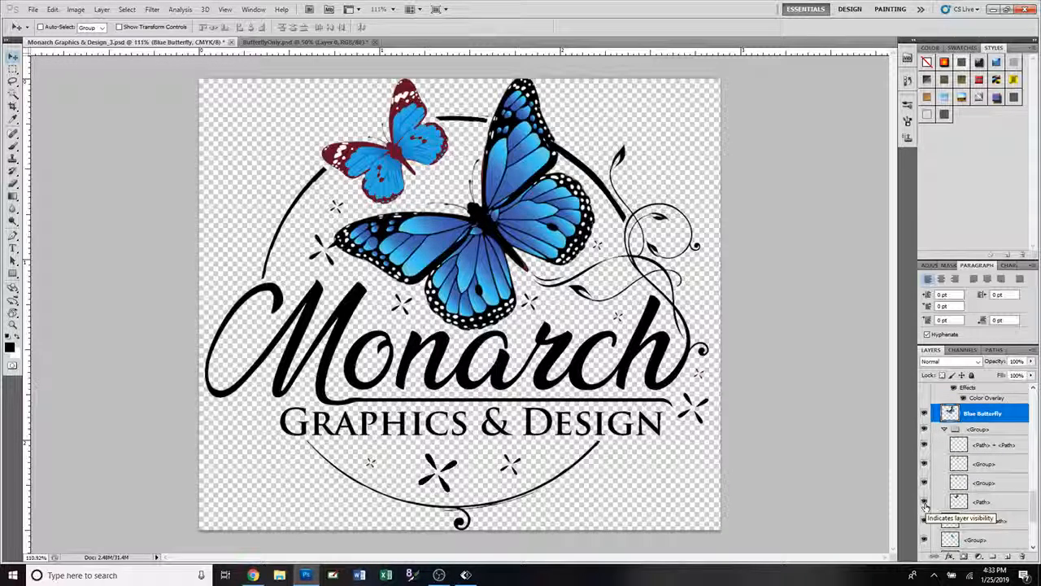
scroll(948, 488, down, 3)
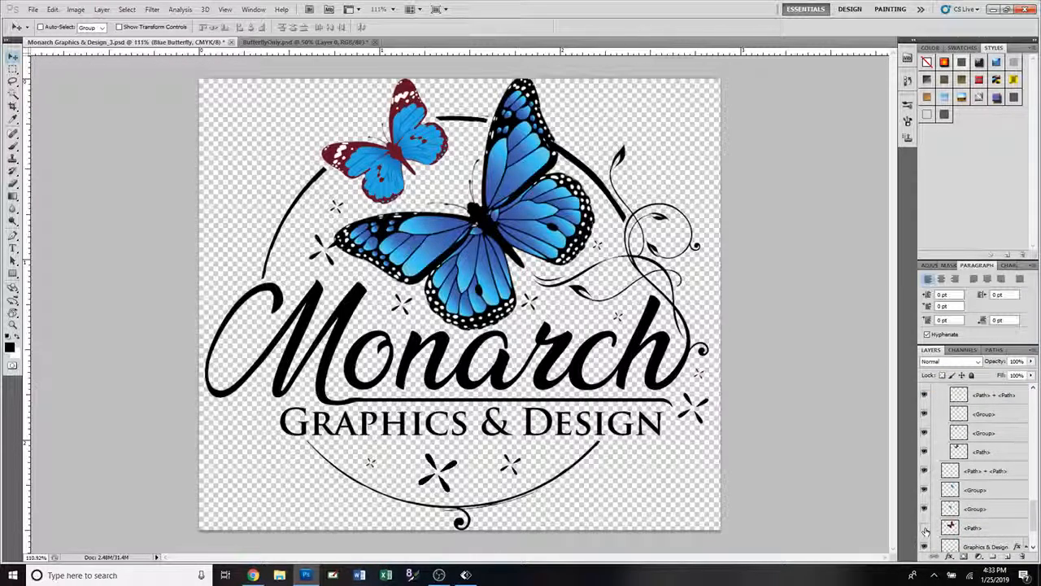
scroll(925, 524, down, 1)
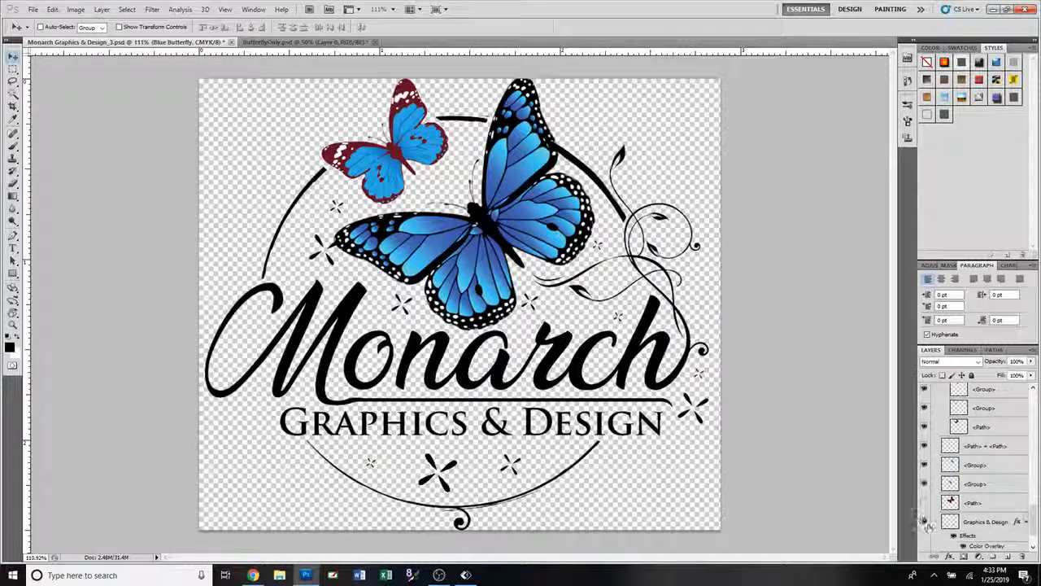
click(924, 522)
click(924, 521)
drag(925, 499, 925, 443)
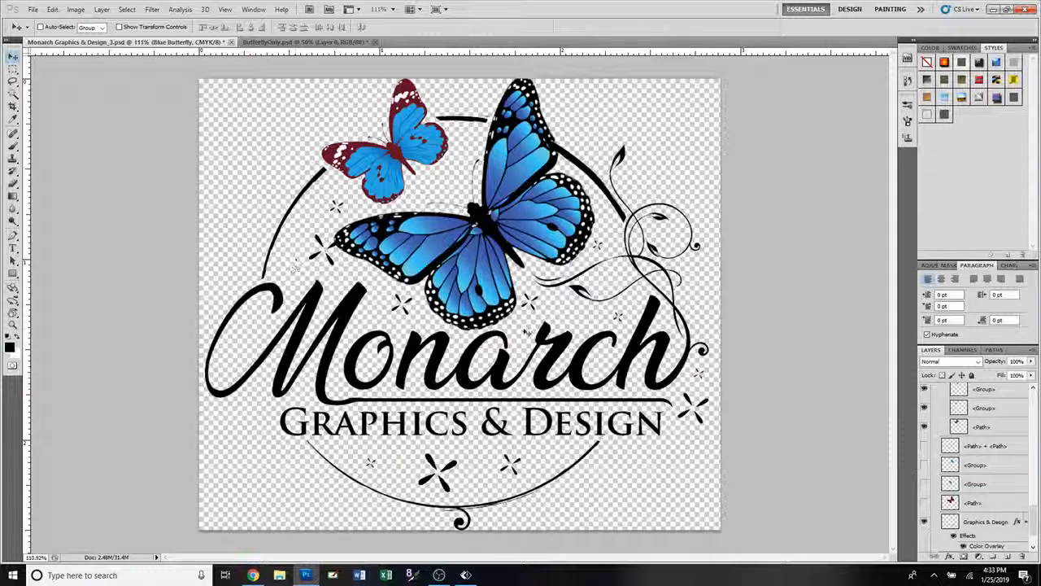
- Scale the Blue Butterfly layer proportionally to about 87.8%, recentre it above the Monarch lettering, and apply the transform
drag(1034, 516, 1035, 497)
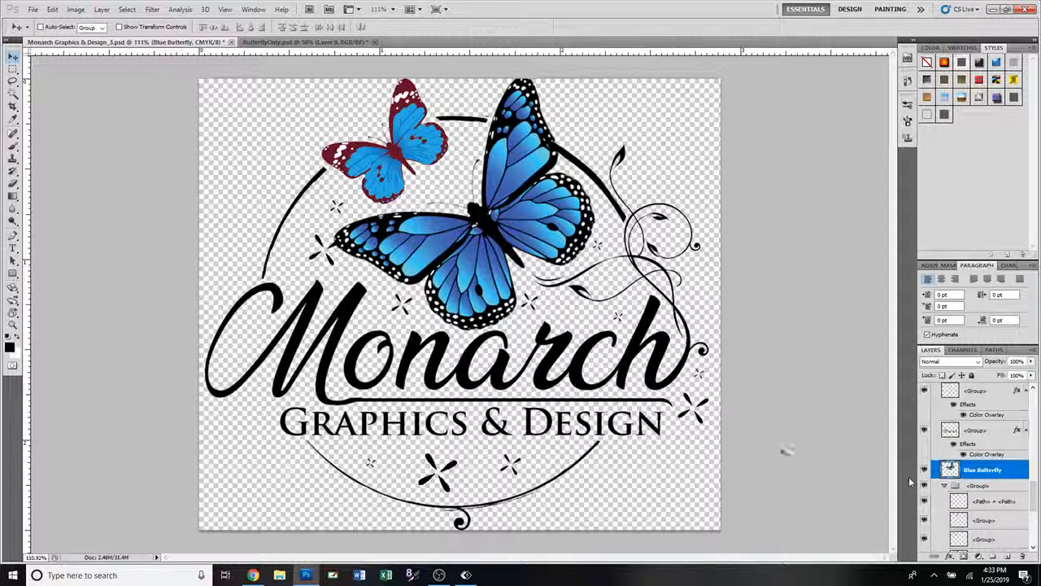
key(ctrl+t)
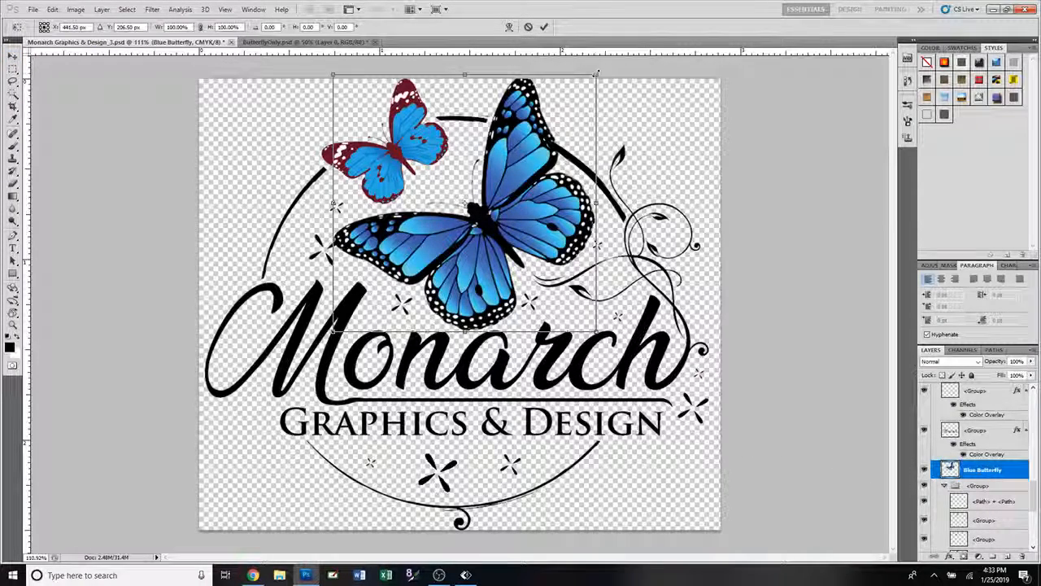
drag(597, 73, 559, 114)
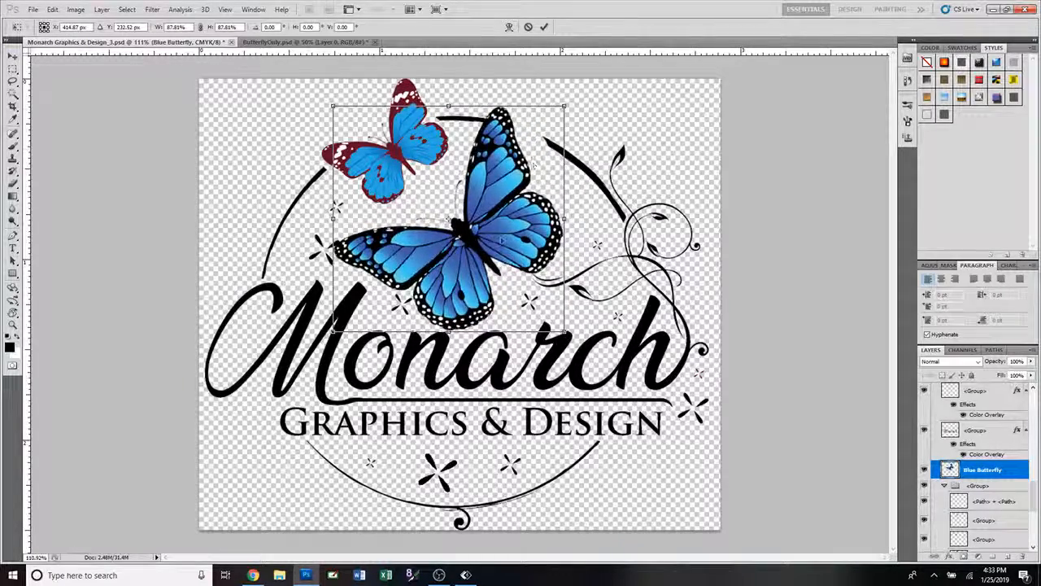
drag(498, 246, 516, 224)
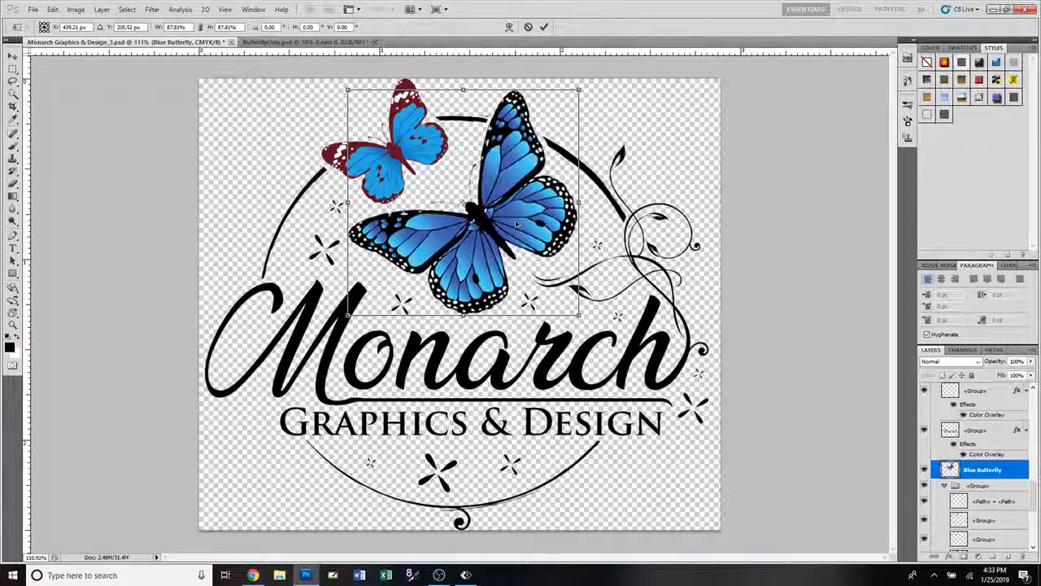
click(544, 26)
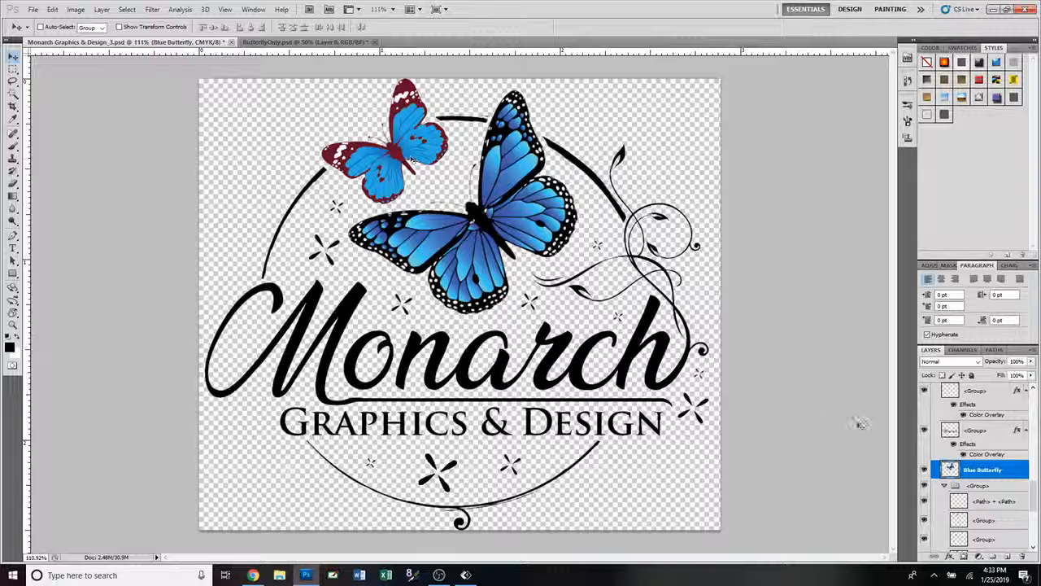
- Duplicate the Blue Butterfly layer as Blue Butterfly copy and move the copy over the small maroon butterfly
right_click(1017, 473)
click(949, 255)
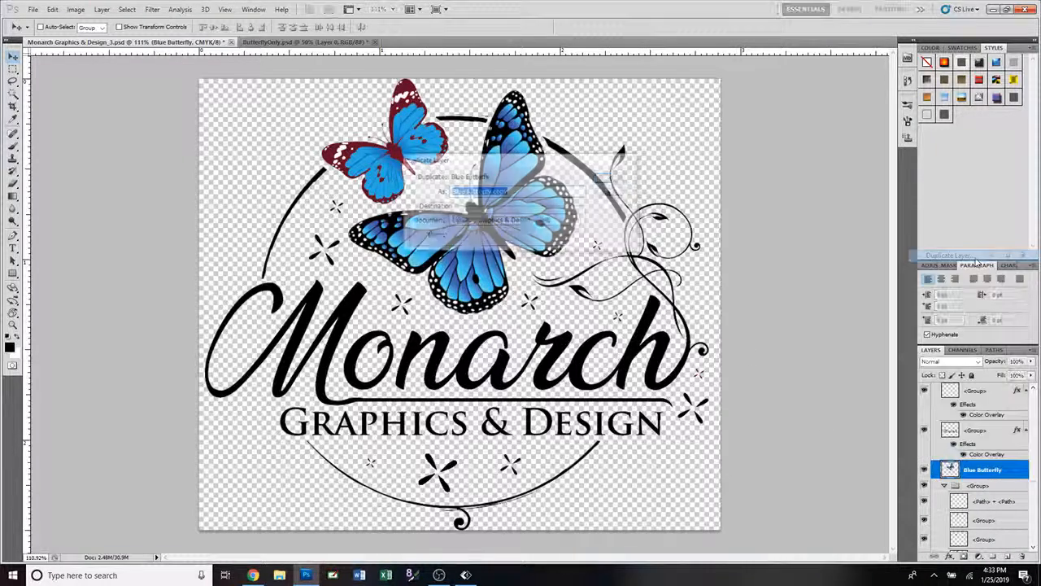
click(614, 179)
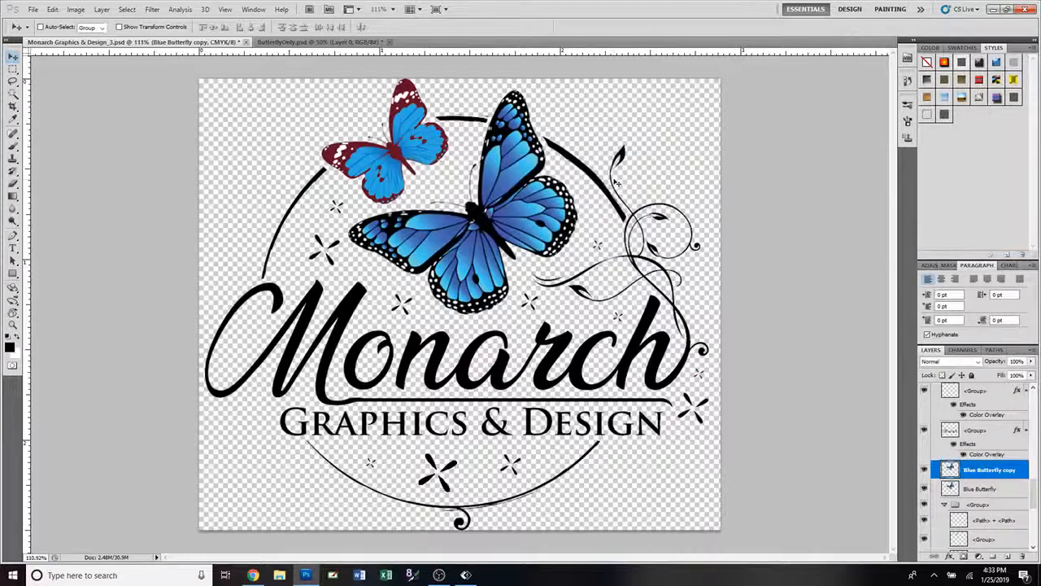
drag(545, 238, 456, 154)
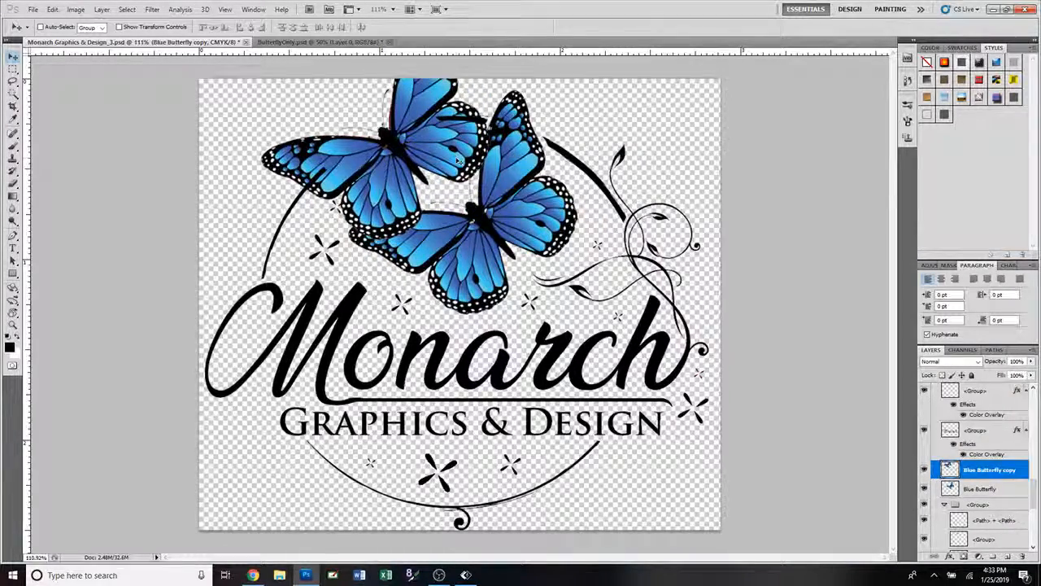
- Scale the Blue Butterfly copy proportionally to about 59.3%, fit it over the small maroon butterfly, and apply the transform
key(ctrl+t)
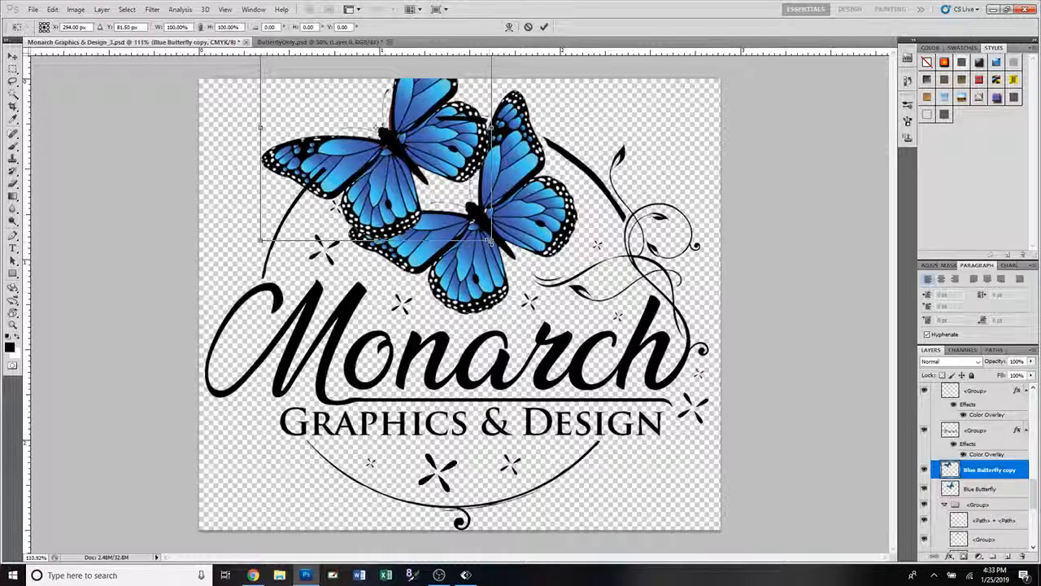
drag(492, 240, 419, 154)
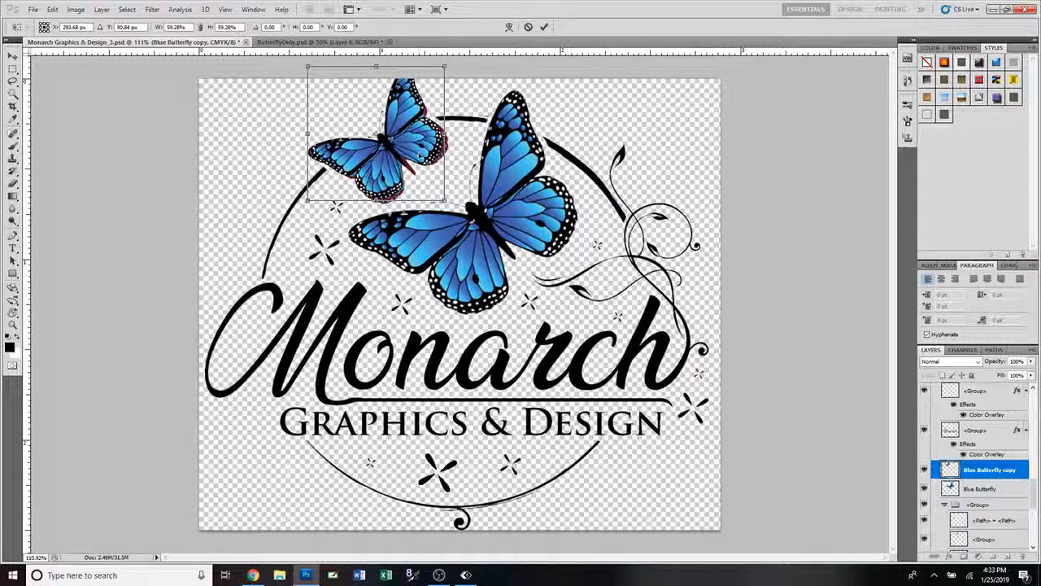
click(546, 27)
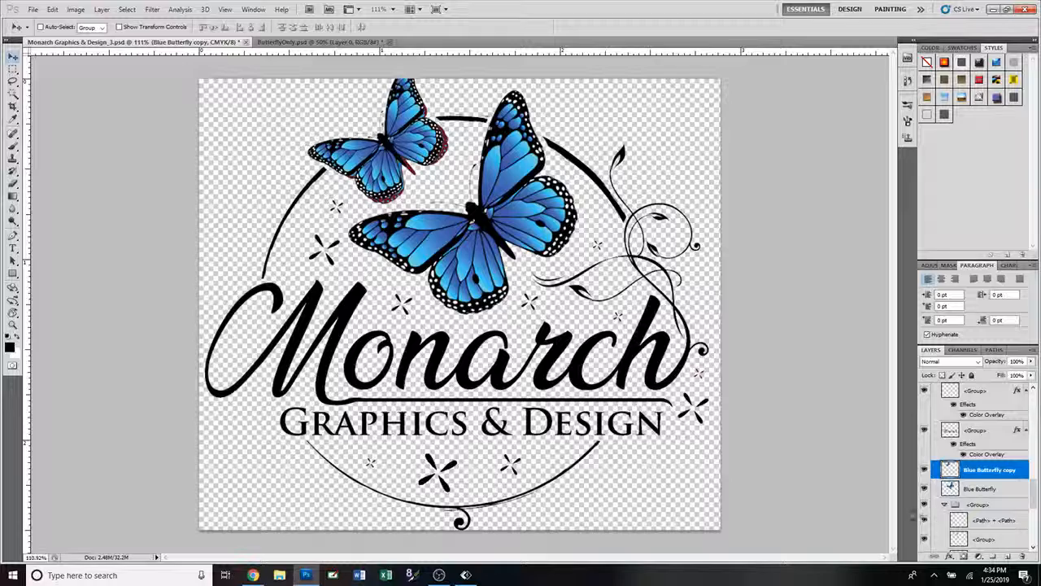
- Hide and collapse the small maroon butterfly's <Group>, and shift the Blue Butterfly copy slightly right and down
scroll(1002, 509, down, 3)
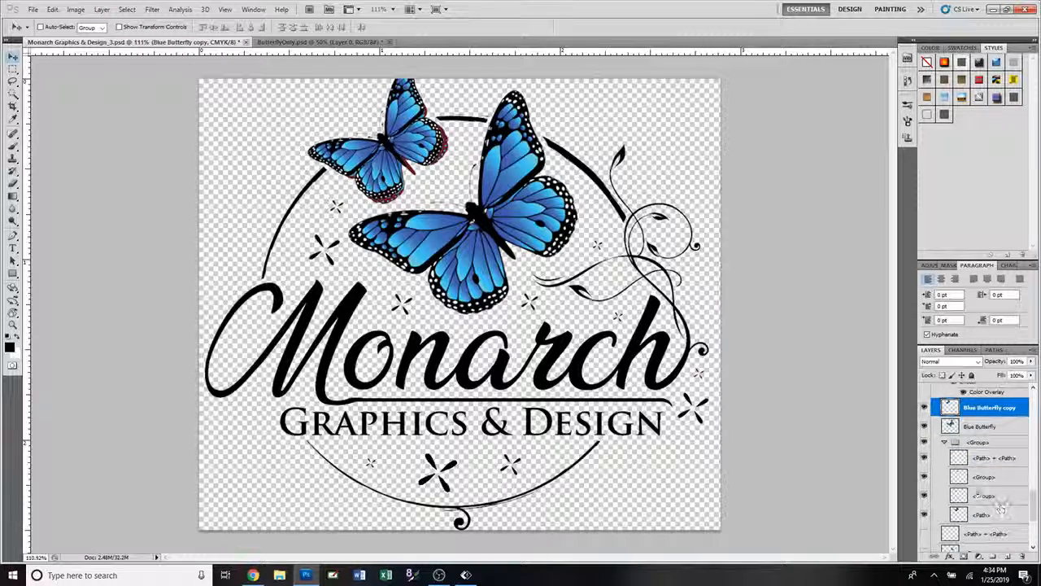
click(924, 444)
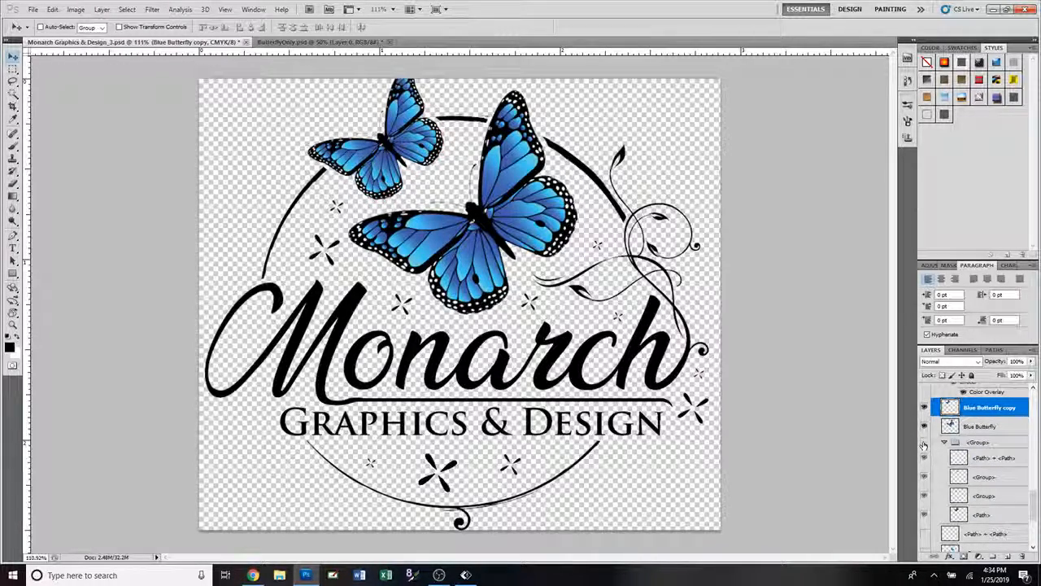
click(943, 442)
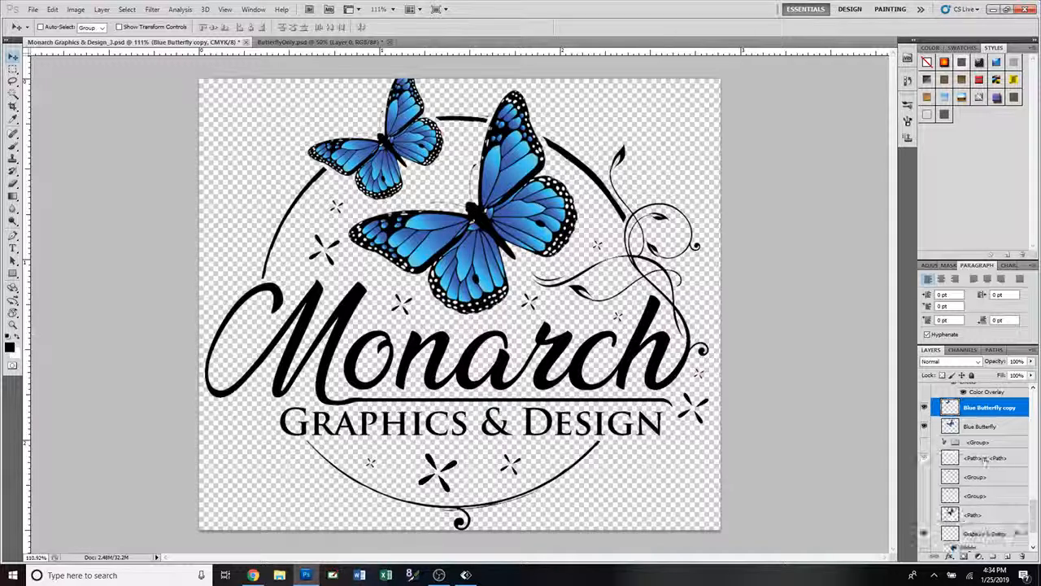
scroll(1008, 488, up, 3)
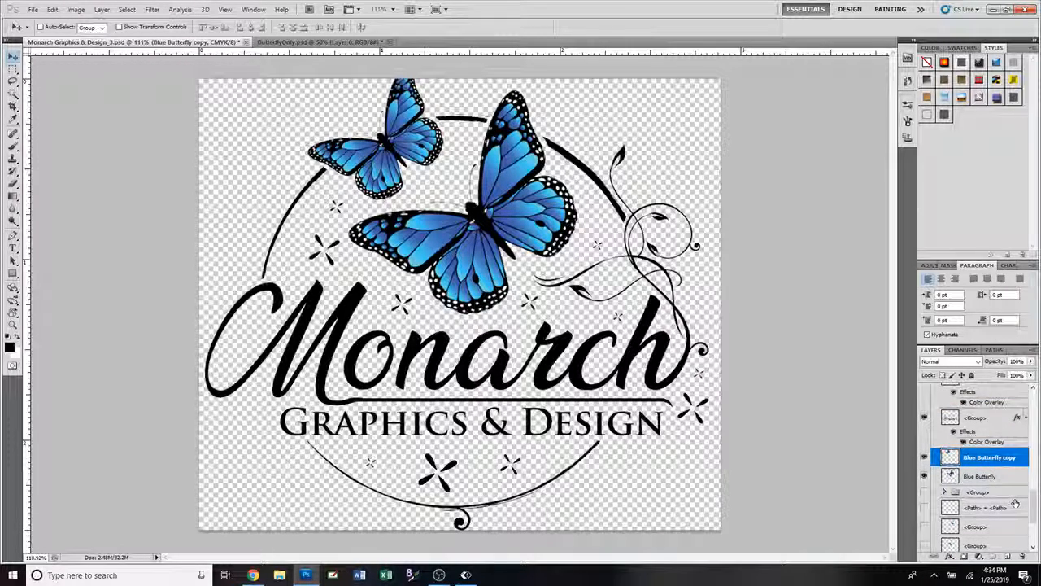
scroll(1015, 503, up, 1)
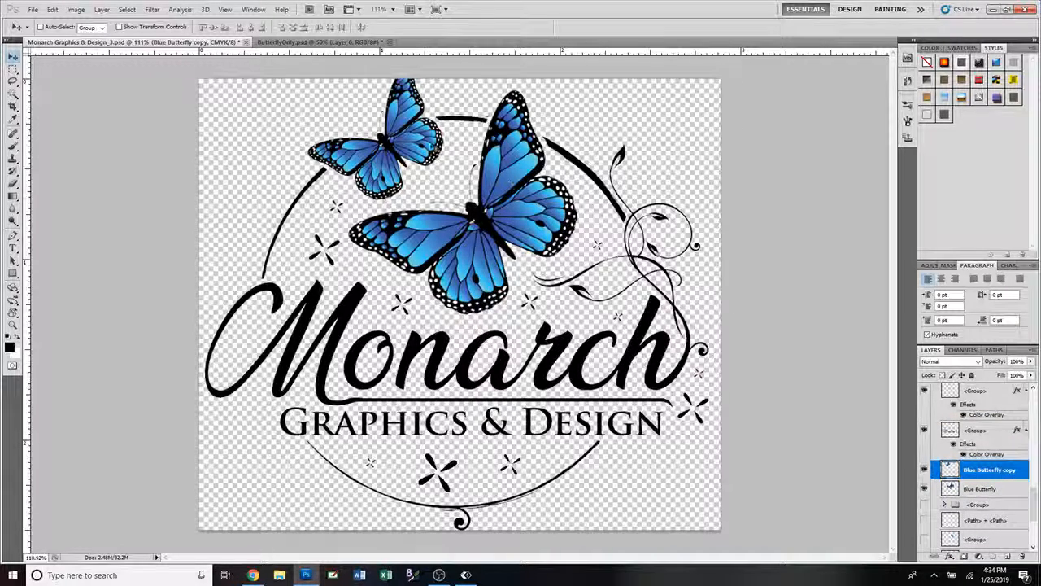
drag(432, 147, 486, 172)
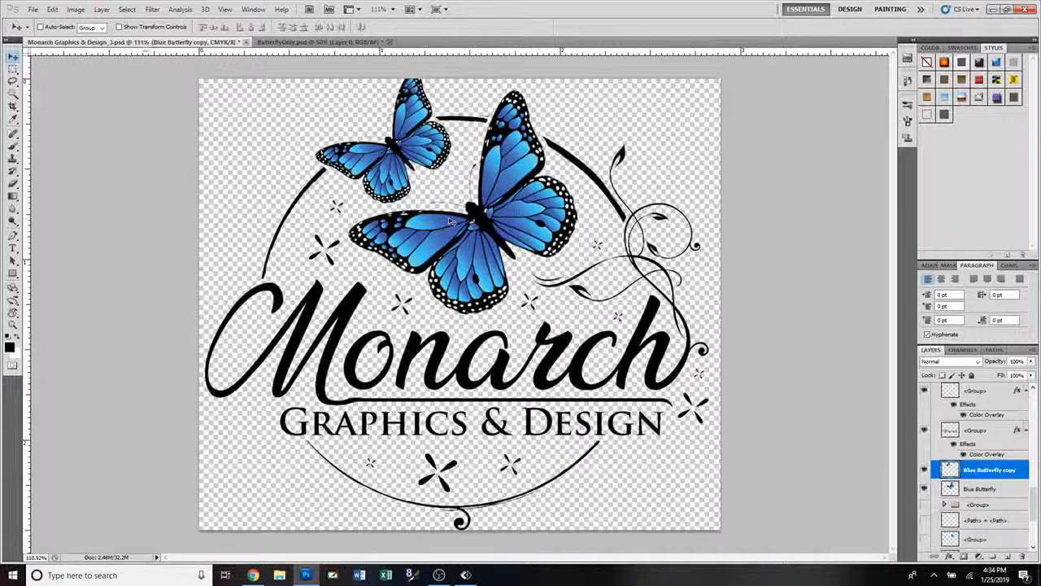
- Open logo.png from the MonarchGraphicsLogo folder and compare it with the Monarch Graphics & Design_3.psd artwork
click(33, 9)
click(41, 36)
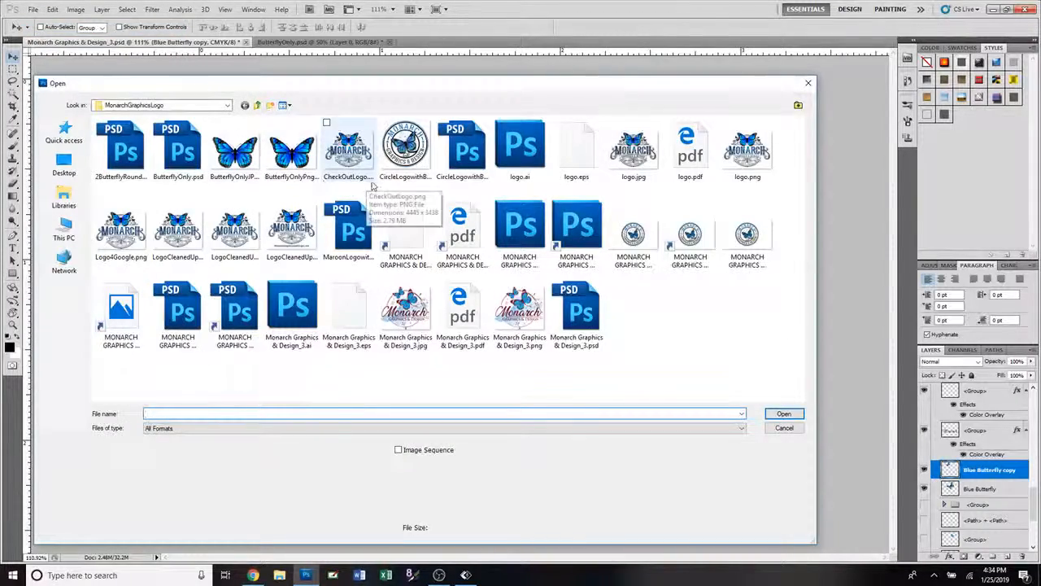
double_click(178, 318)
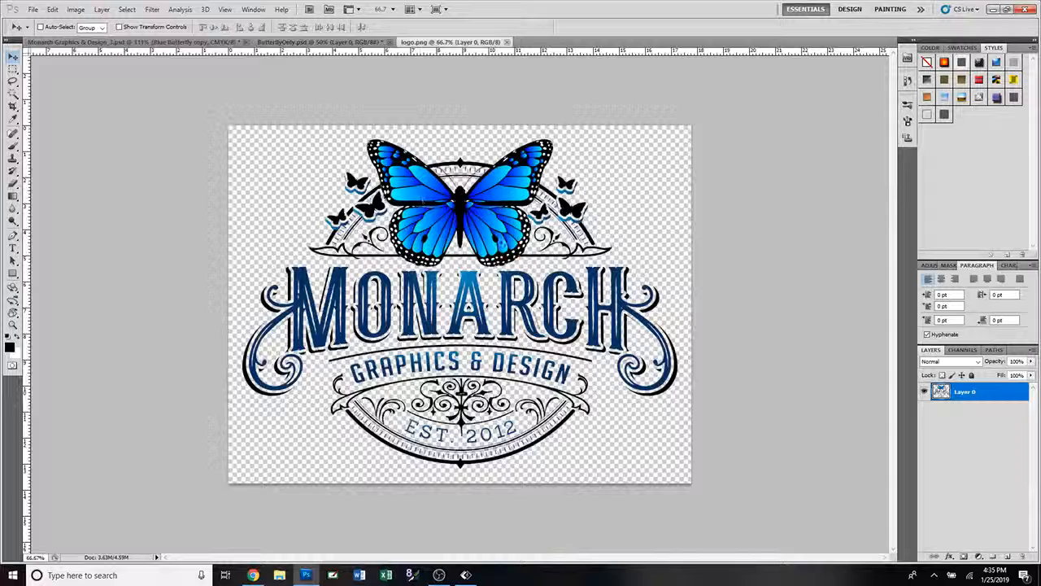
click(200, 43)
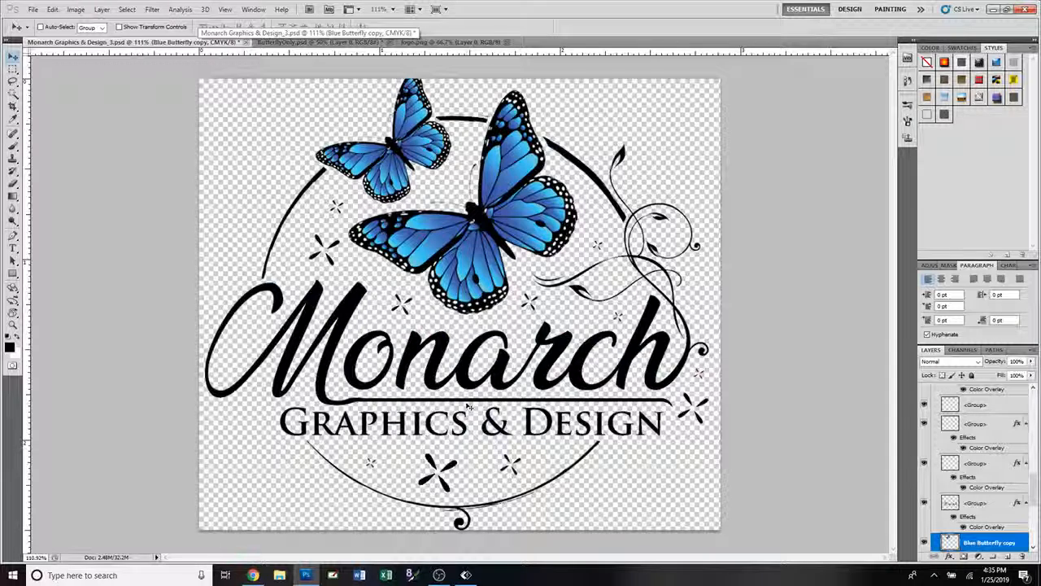
click(432, 45)
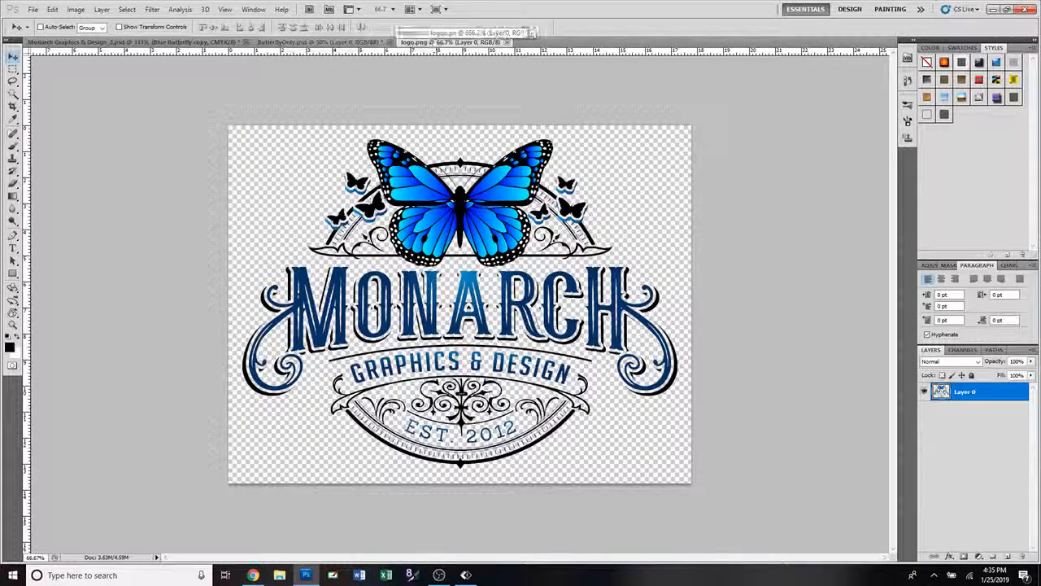
- Recolour the blue butterfly in ButterflyOnly.psd with Hue/Saturation, setting saturation to +77 and shifting the hue to make the wings magenta-pink
click(213, 41)
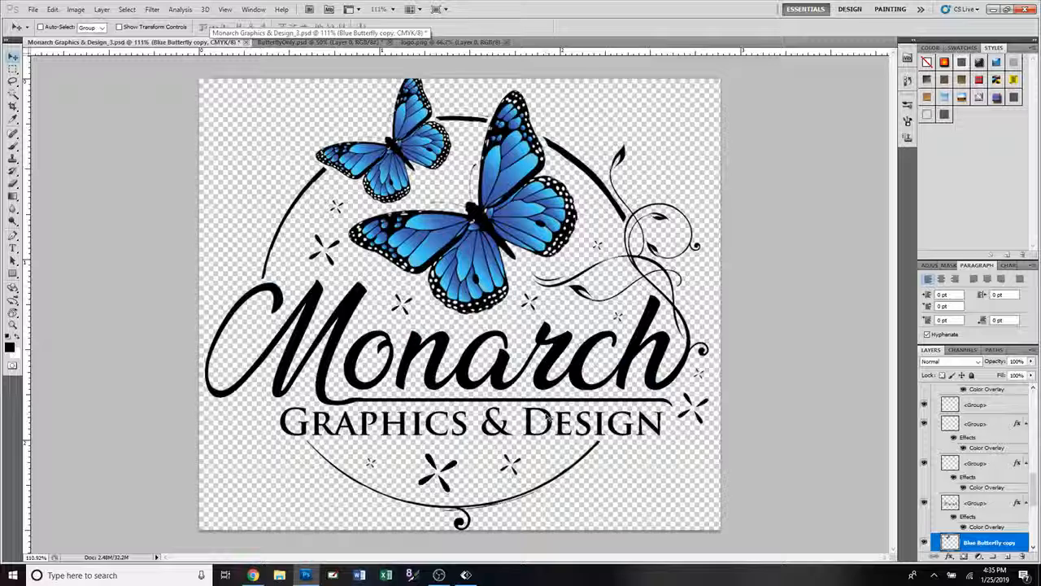
click(327, 44)
click(76, 9)
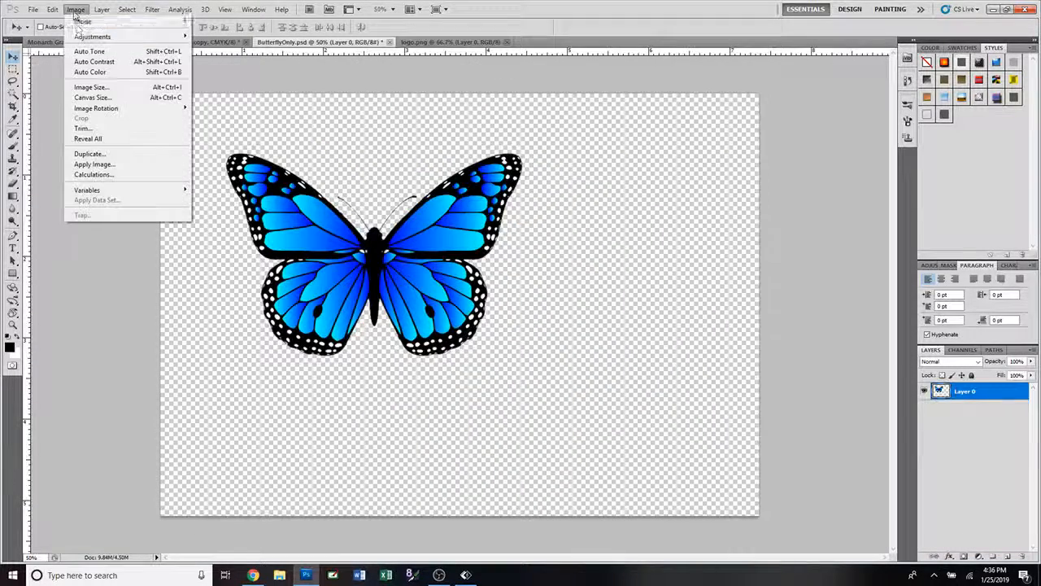
mouse_move(81, 38)
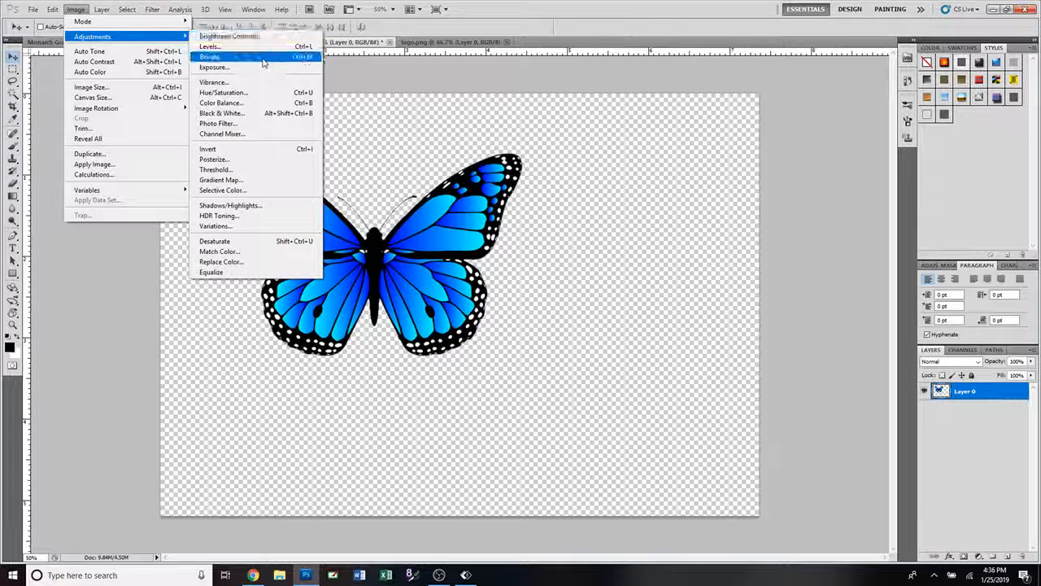
click(263, 94)
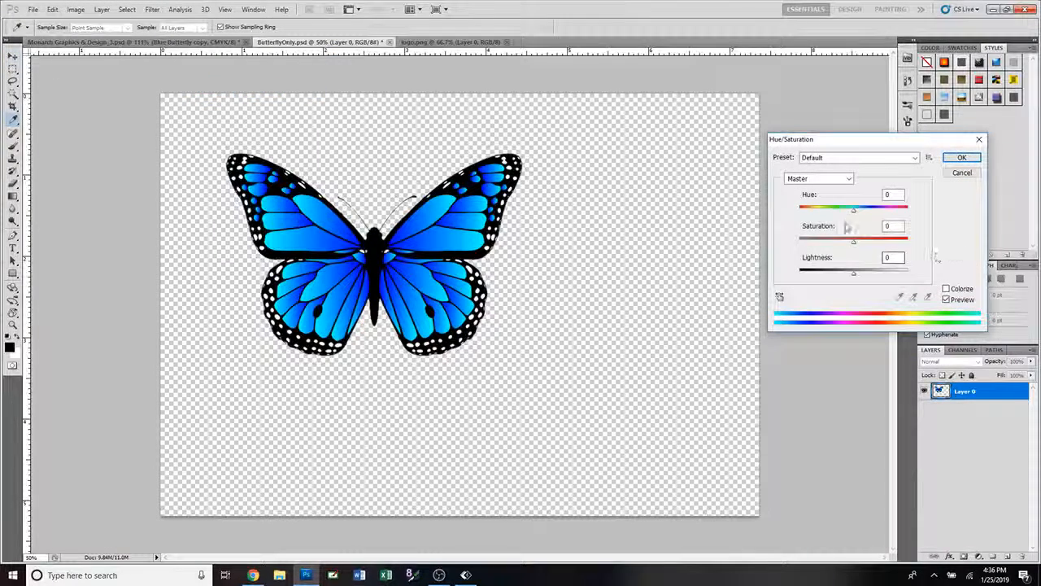
drag(854, 242, 895, 241)
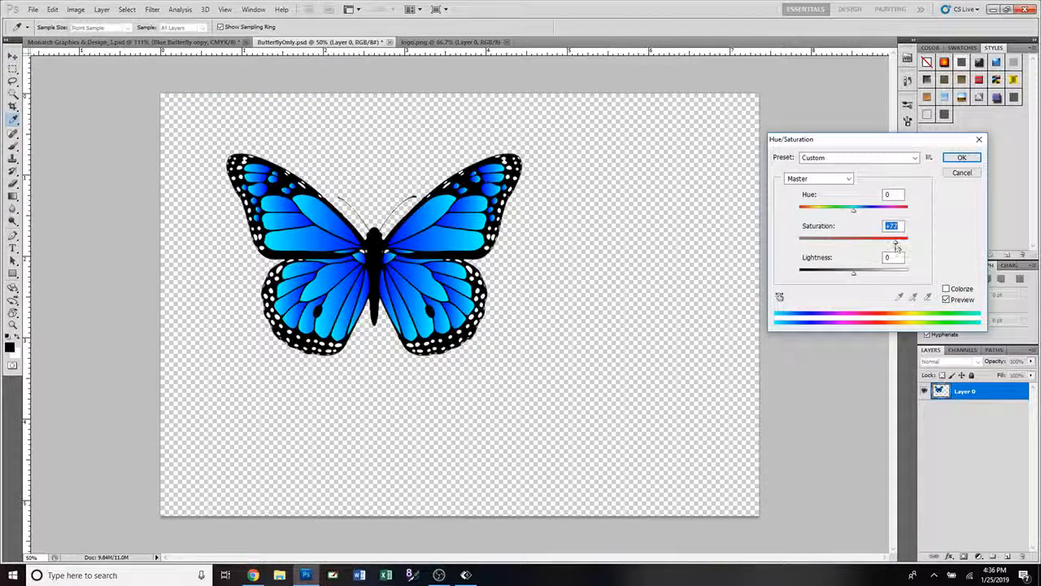
drag(853, 208, 892, 213)
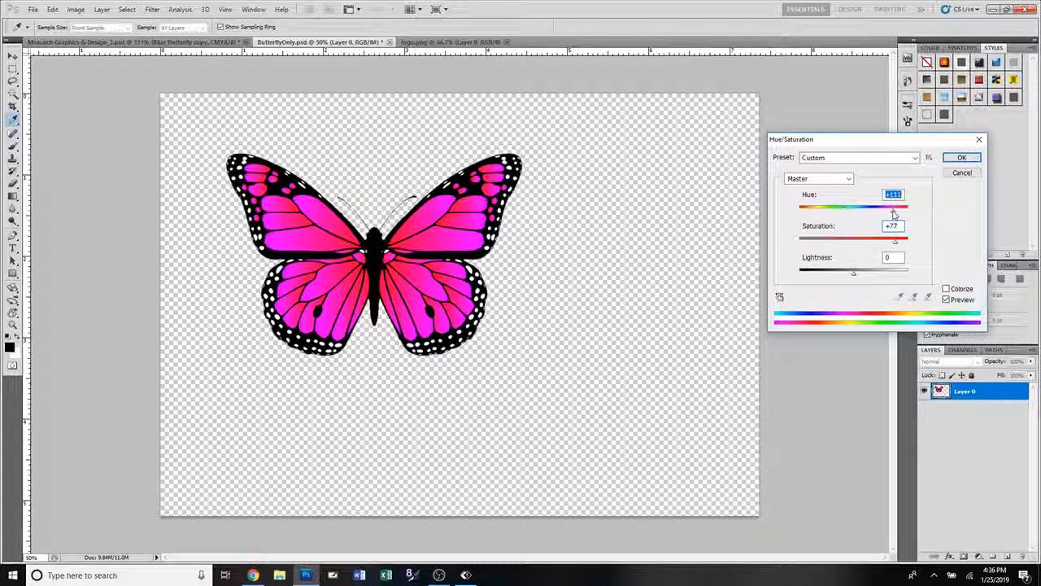